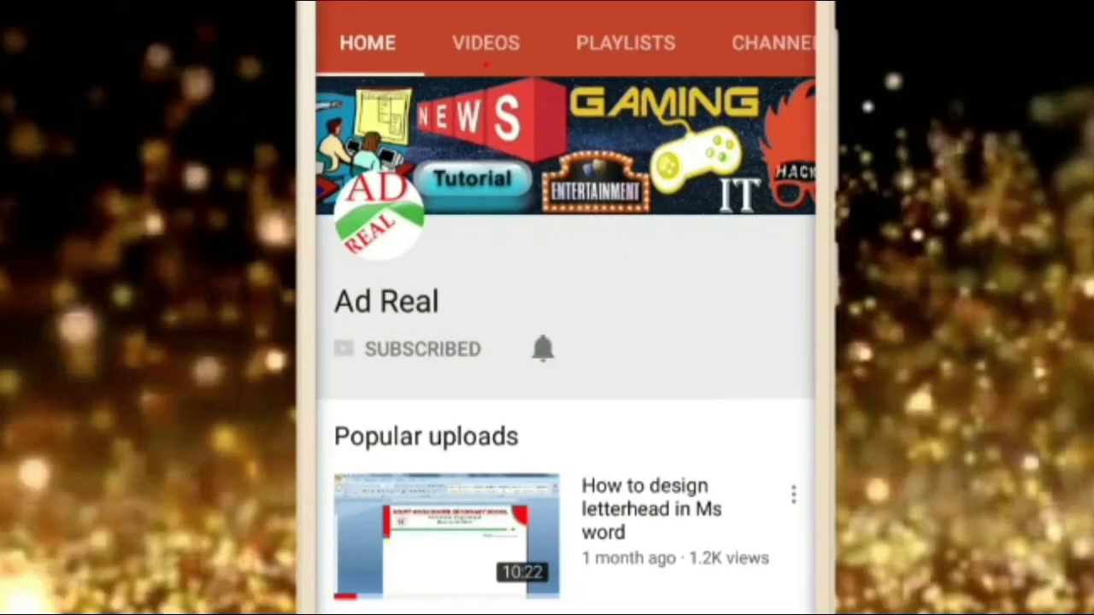
Start a new blank presentation, Presentation1, with one empty title slide
left_click(542, 348)
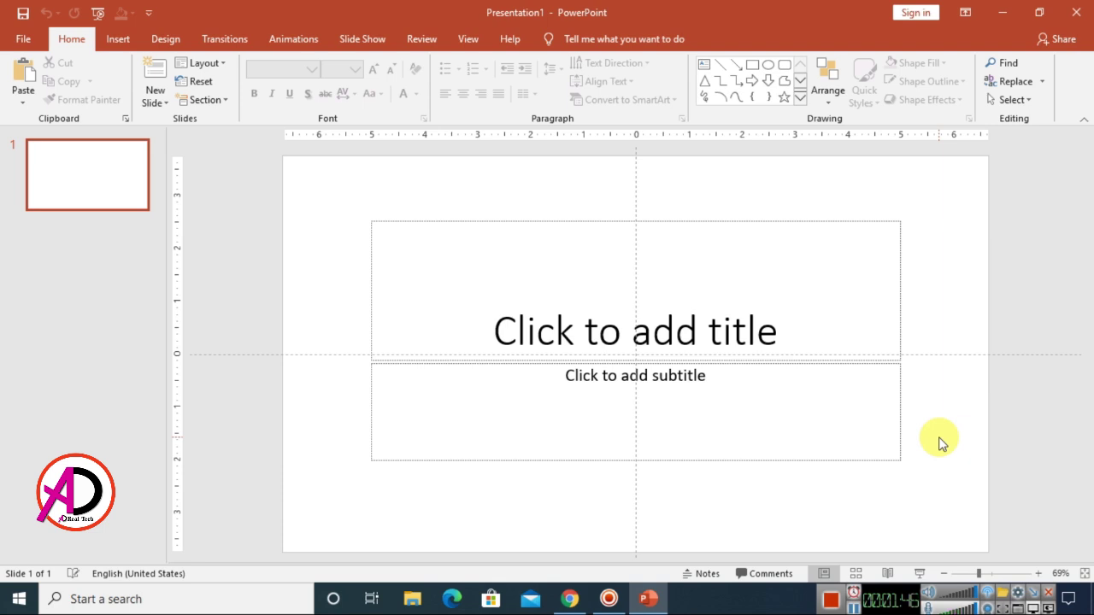
Remove the title and subtitle placeholders and start inserting a picture from this device
left_click_drag(319, 175, 966, 523)
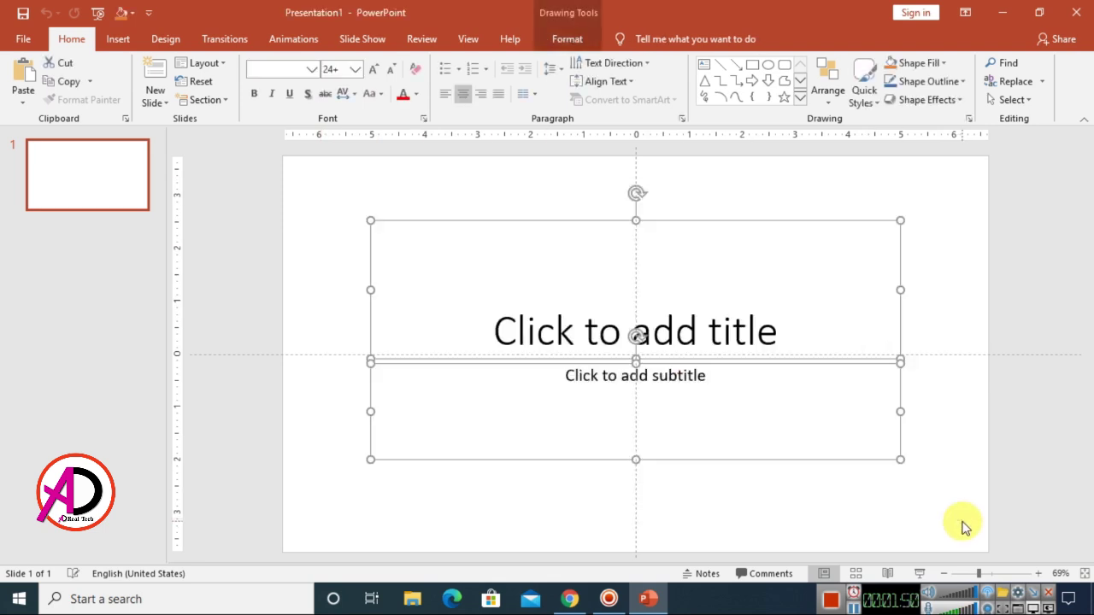
key("Delete")
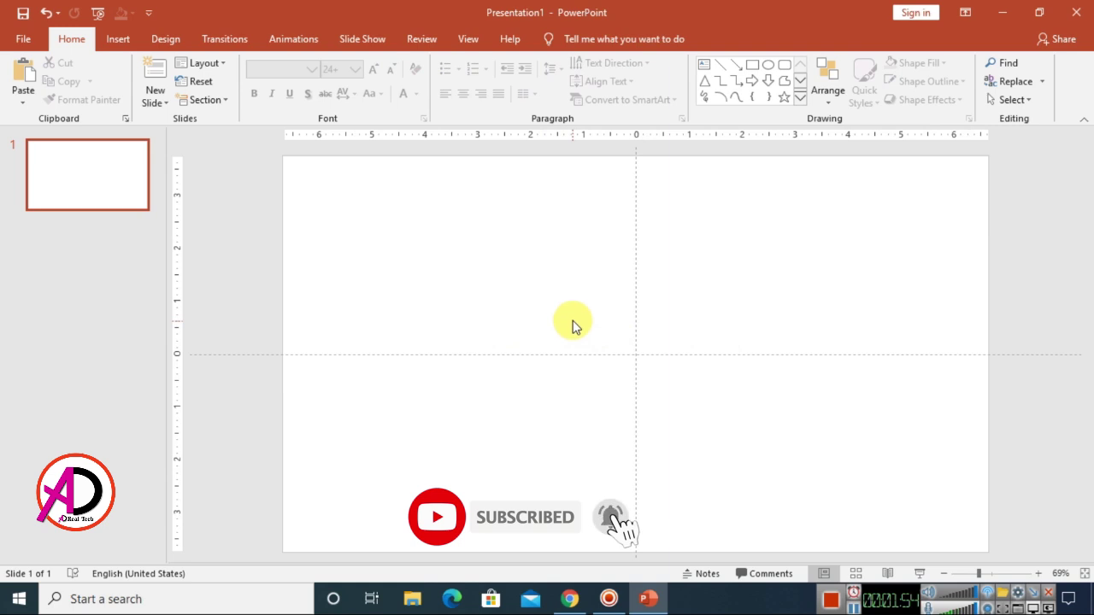
left_click(117, 39)
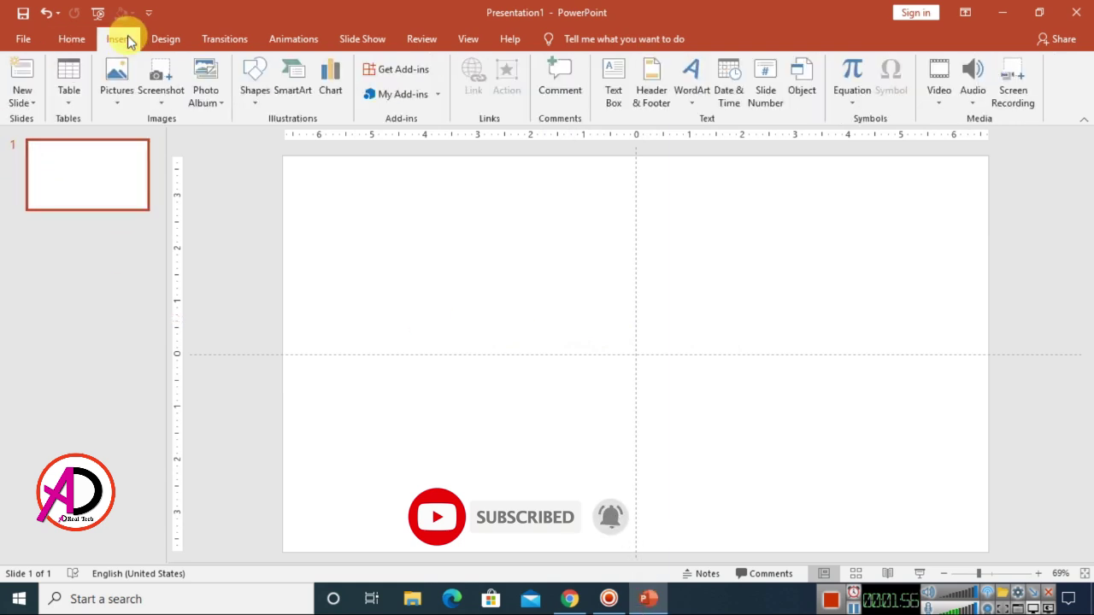
left_click(117, 96)
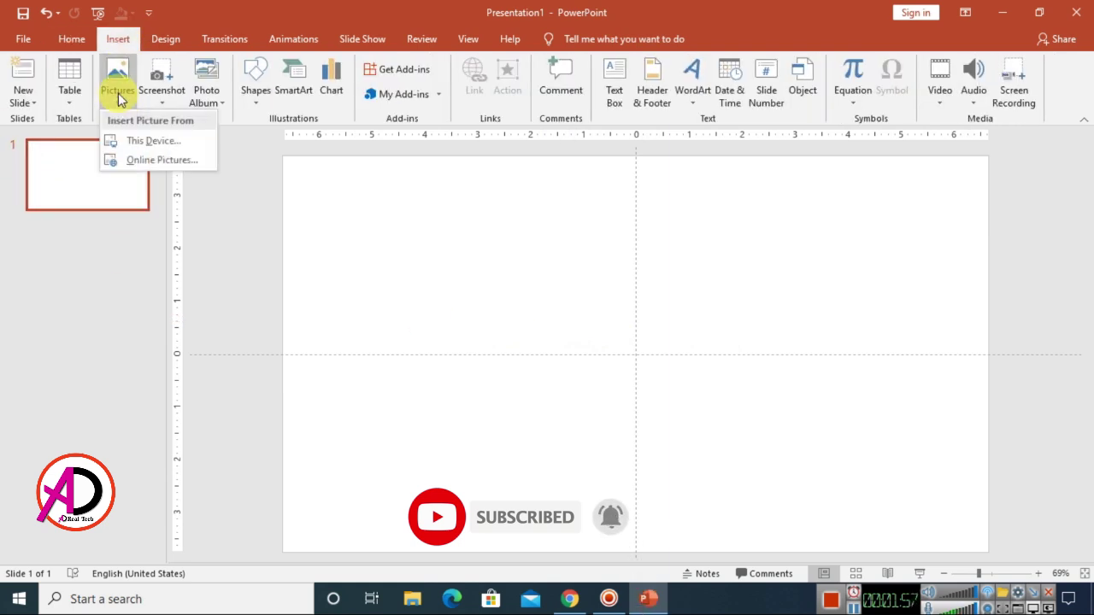
left_click(155, 147)
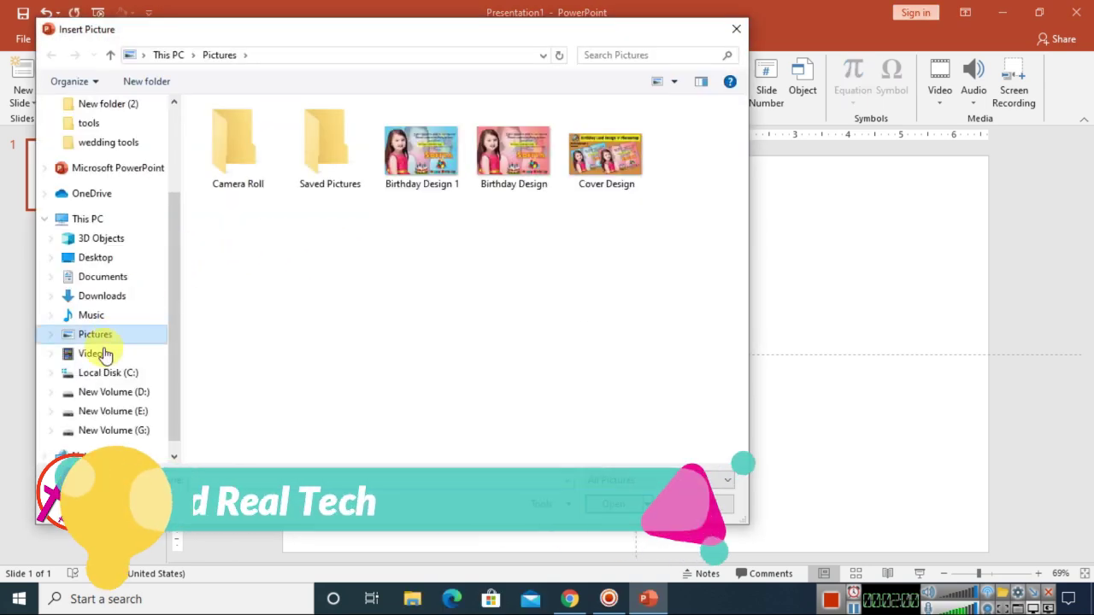
Insert bokeh-01 from Desktop > New folder (2) onto the slide
left_click(96, 258)
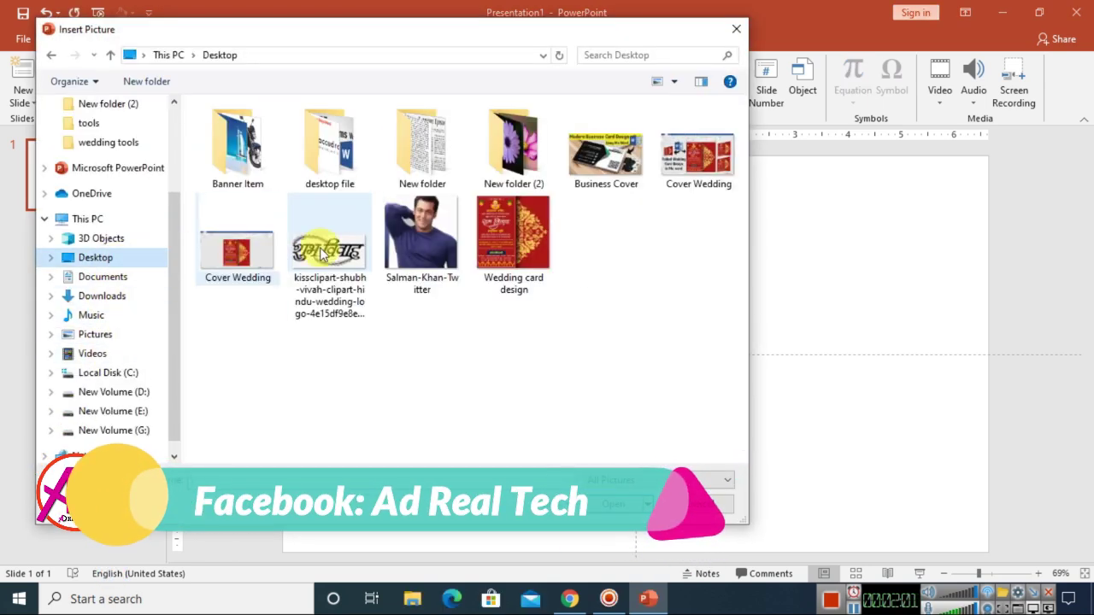
double_click(513, 149)
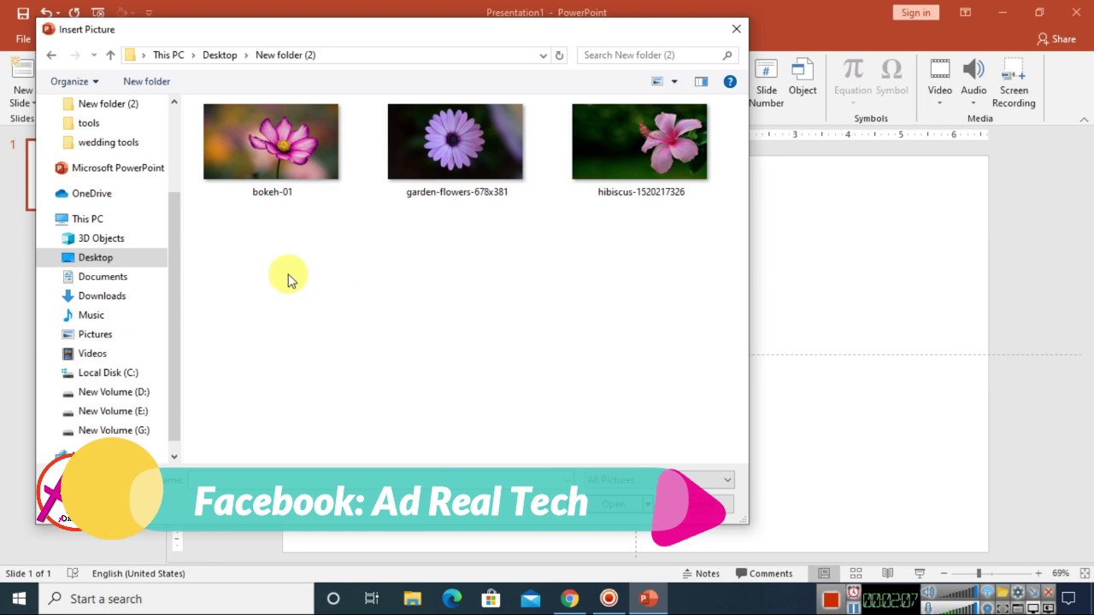
left_click_drag(232, 250, 656, 168)
left_click(632, 263)
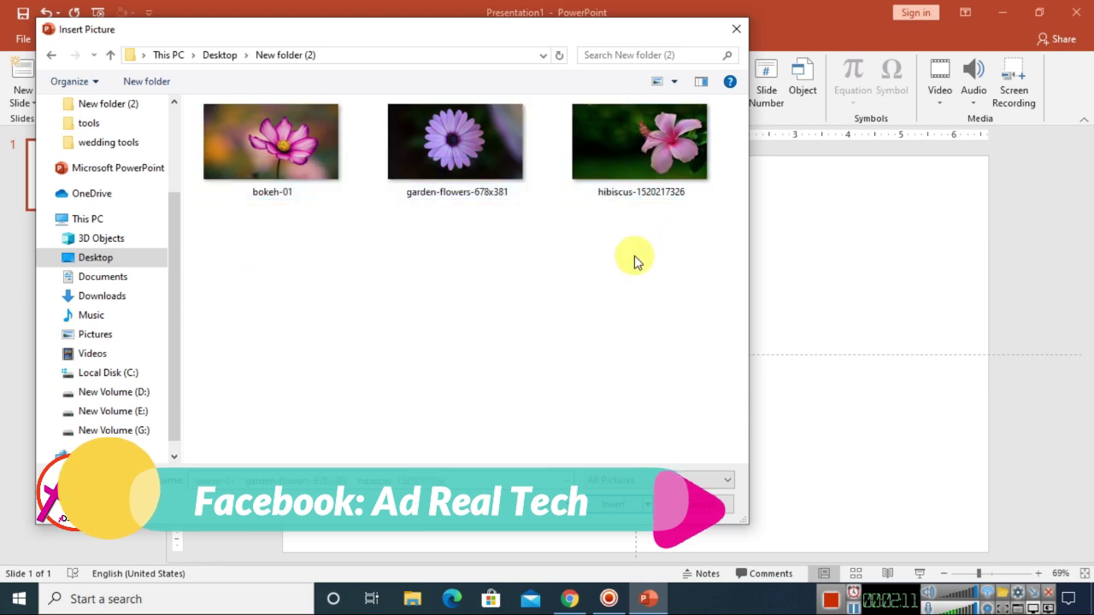
left_click(269, 150)
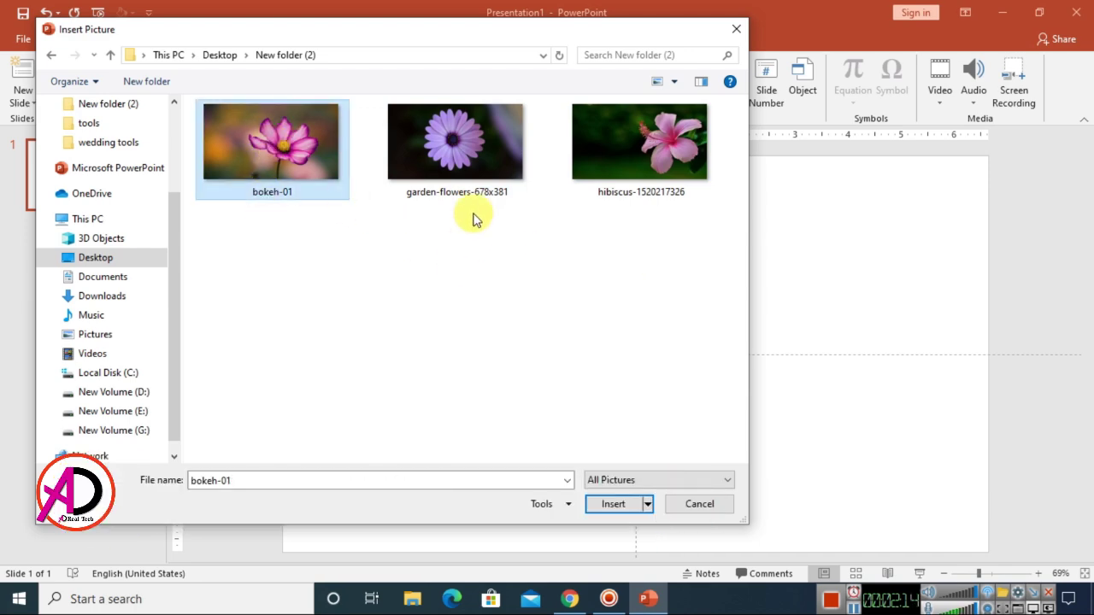
left_click(613, 504)
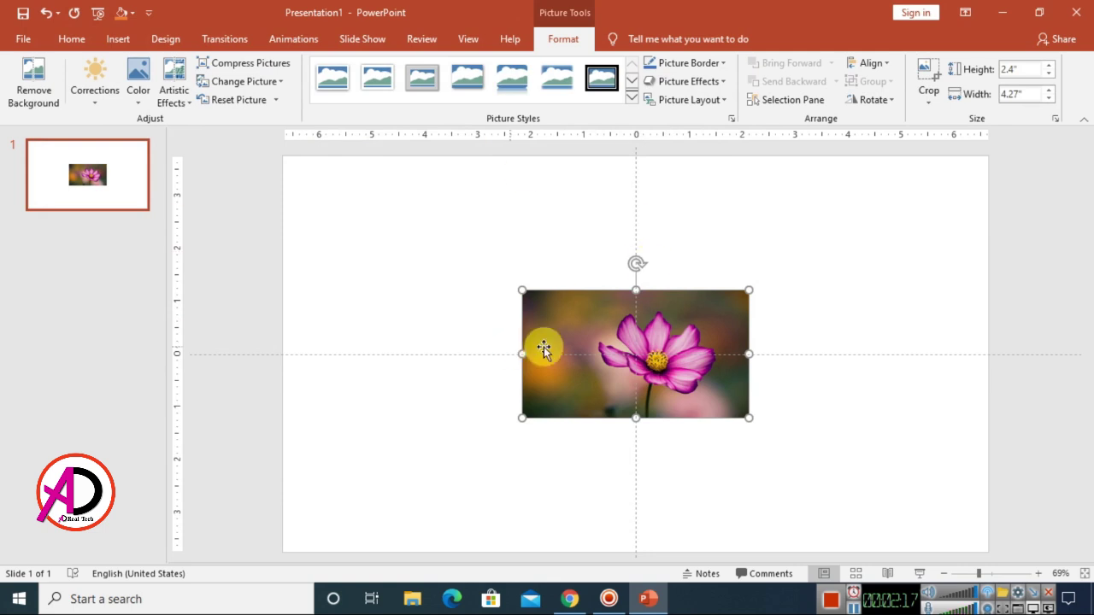
Crop the pink flower photo to a 1:1 square, centring the flower in the frame
left_click_drag(588, 320, 399, 276)
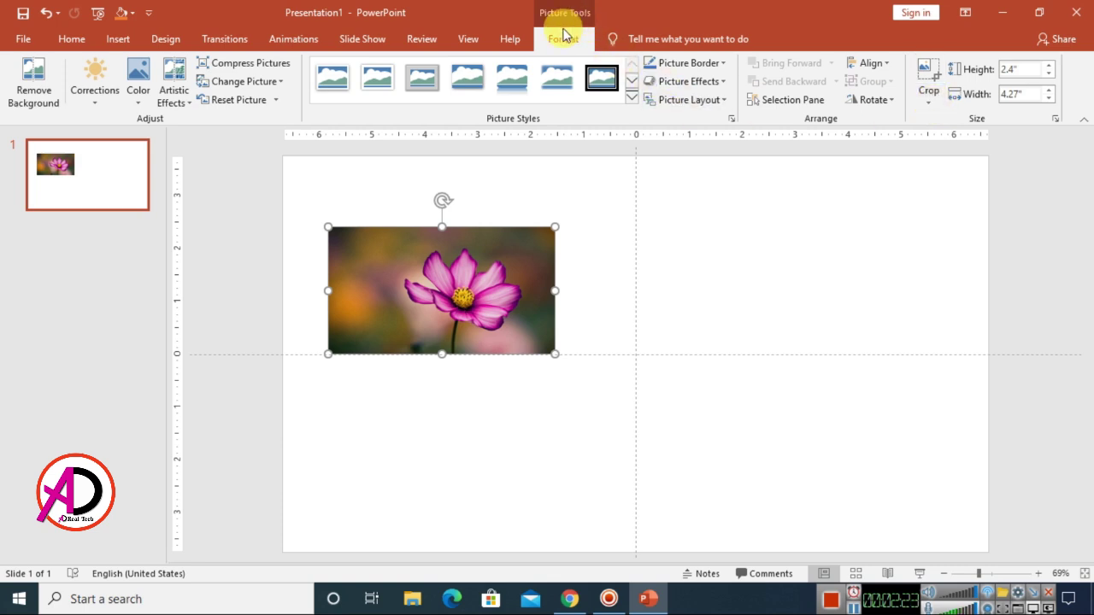
left_click(930, 105)
mouse_move(966, 167)
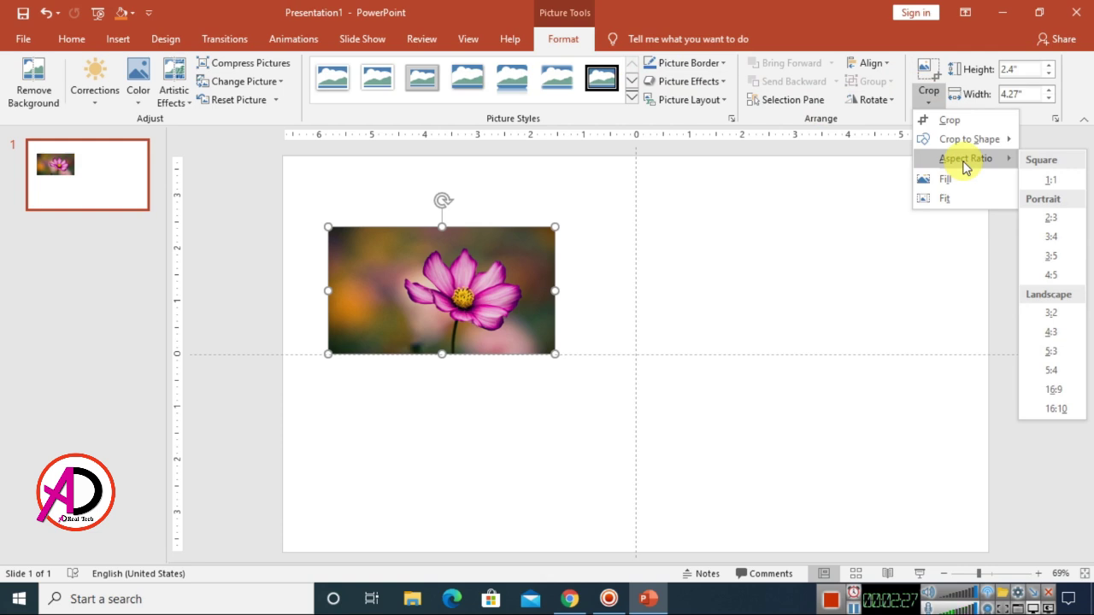
left_click(1045, 181)
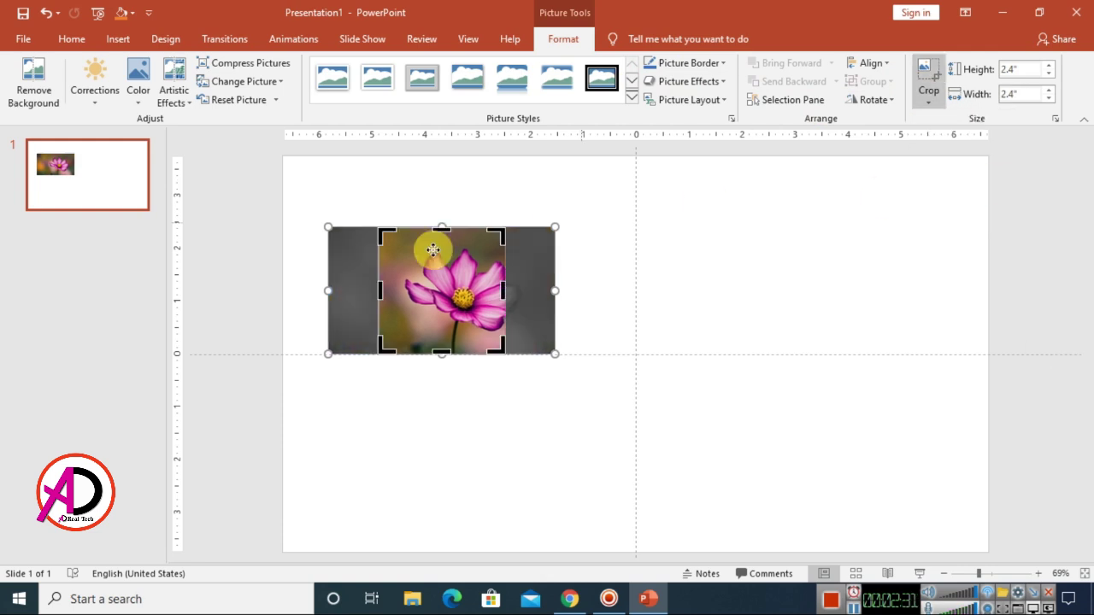
left_click_drag(472, 321, 454, 321)
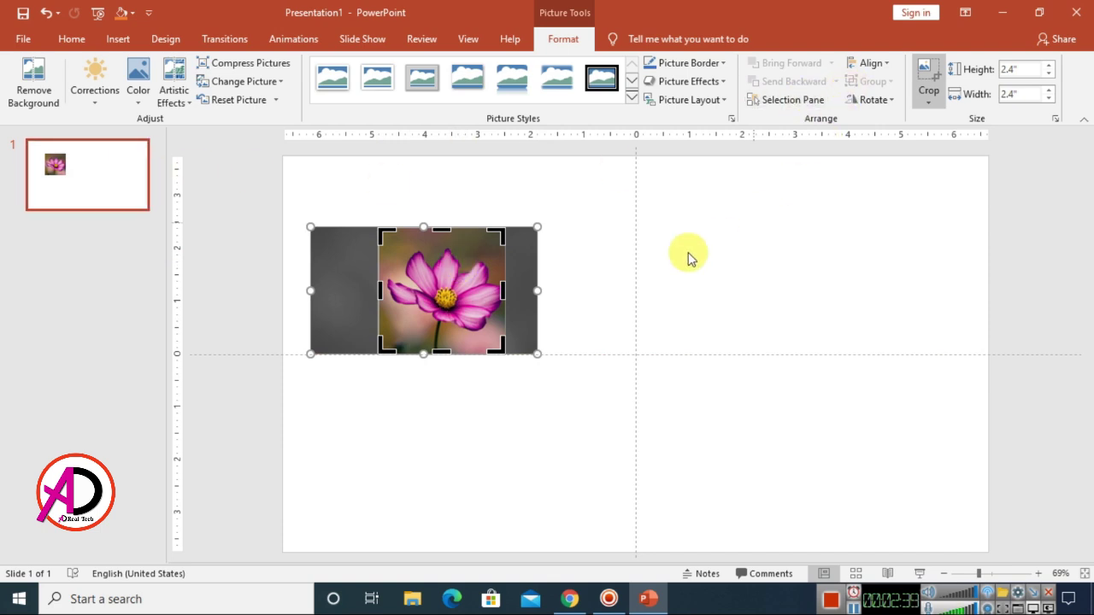
left_click(593, 276)
Enlarge the square photo to 2.85" and place it just left of slide centre
left_click(413, 322)
left_click_drag(450, 285, 395, 284)
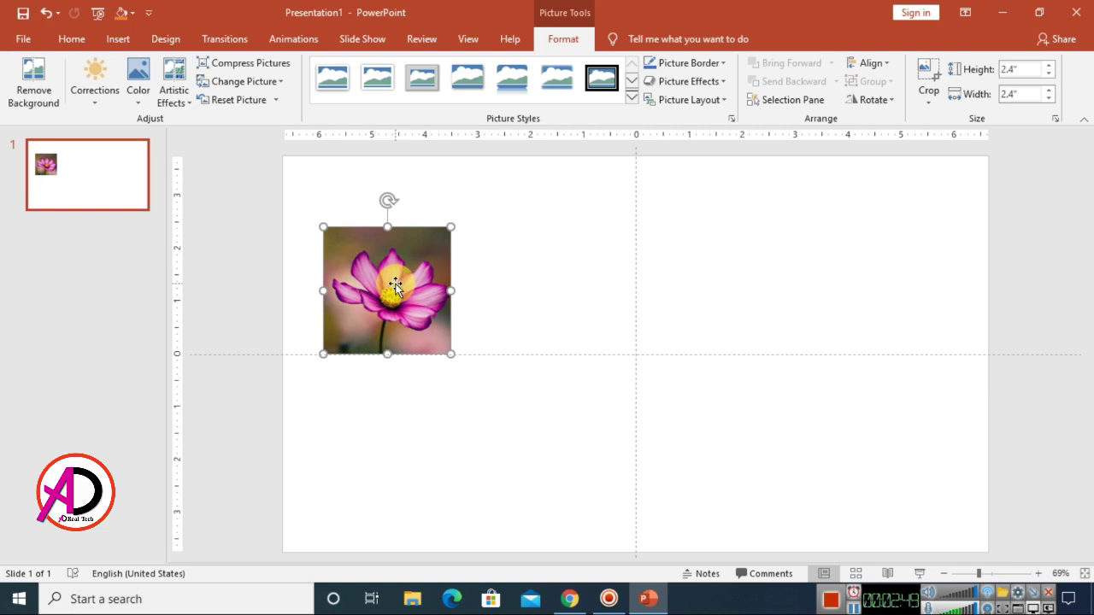
left_click_drag(451, 355, 476, 378)
left_click_drag(428, 322, 441, 371)
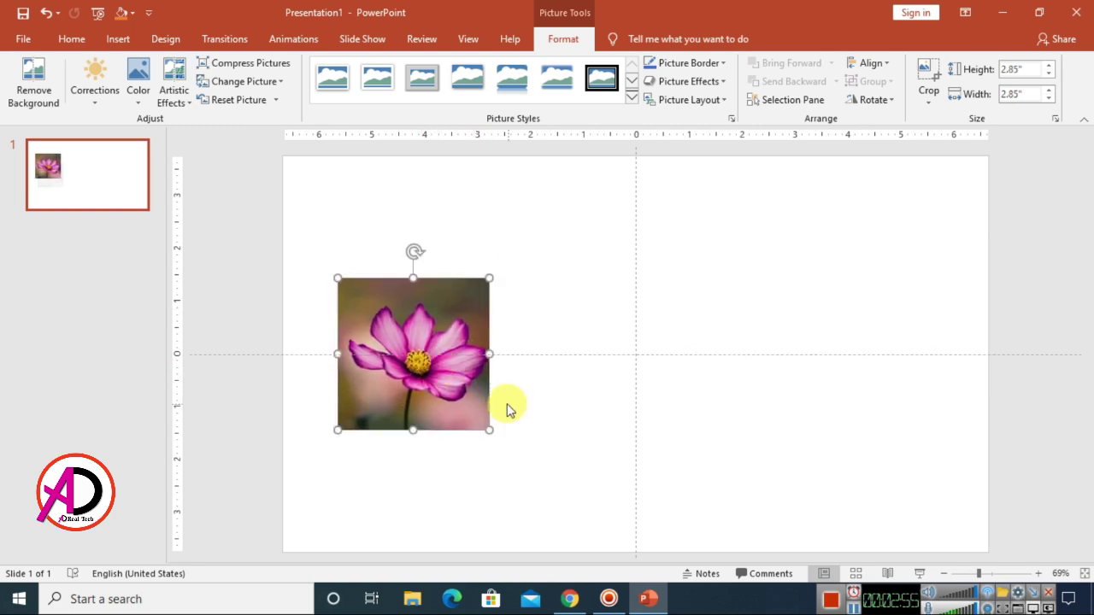
left_click(545, 282)
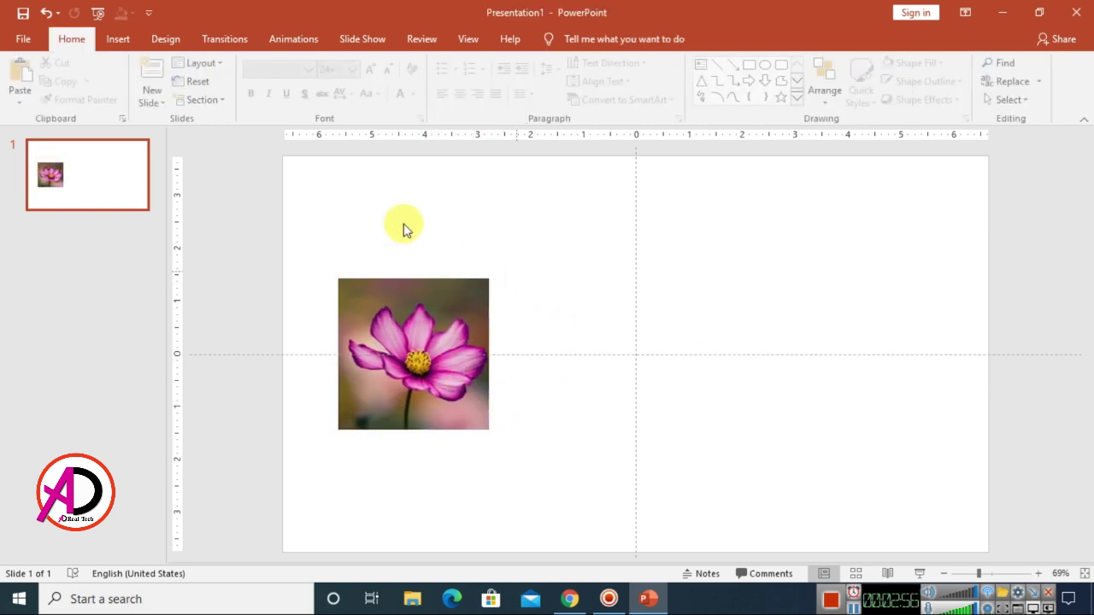
left_click(116, 39)
Insert the garden-flowers-678x381 photo from this device onto the slide
left_click(118, 85)
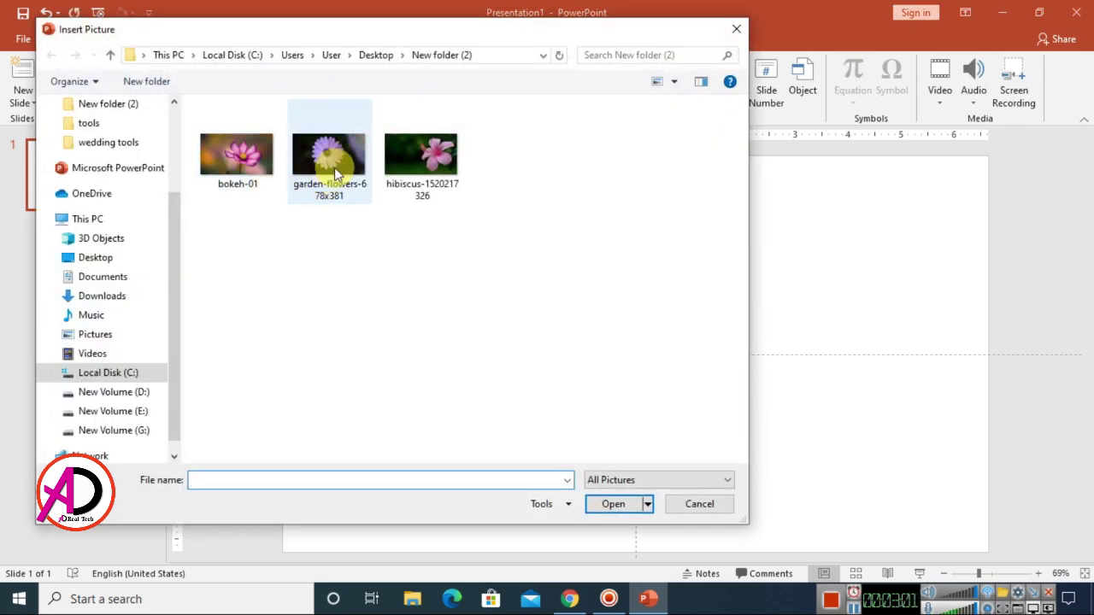
left_click(313, 184)
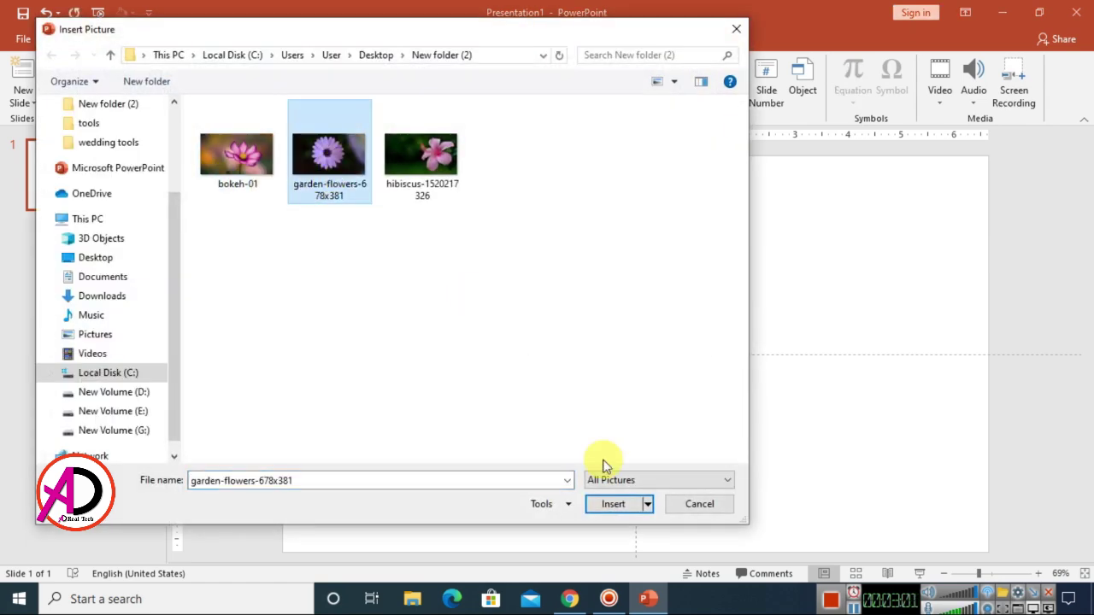
left_click(617, 504)
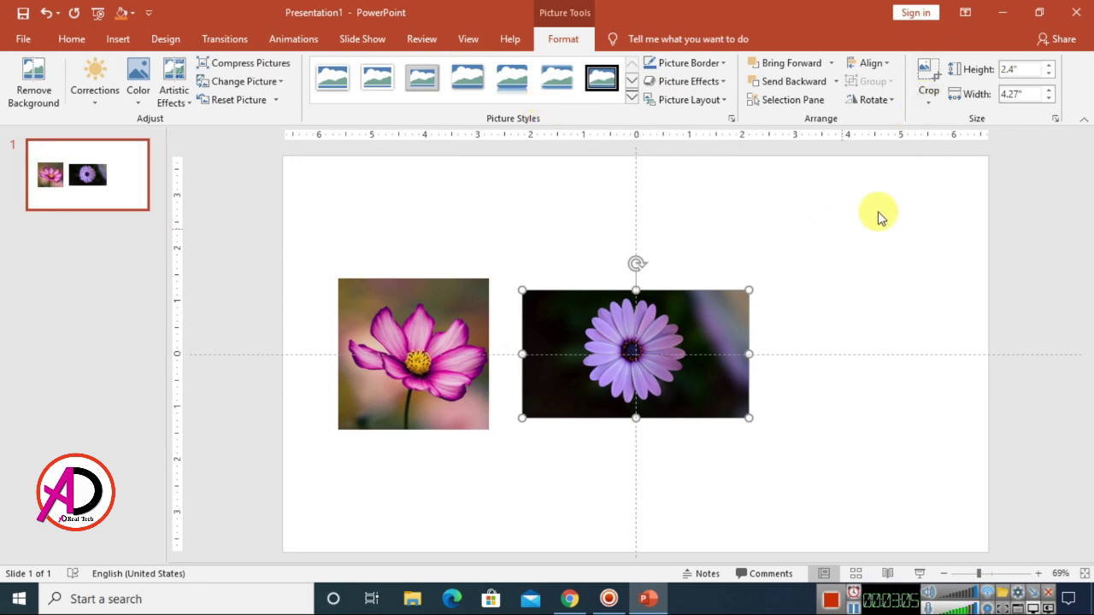
Crop the purple daisy photo to 1:1 and butt it against the pink photo
left_click(930, 102)
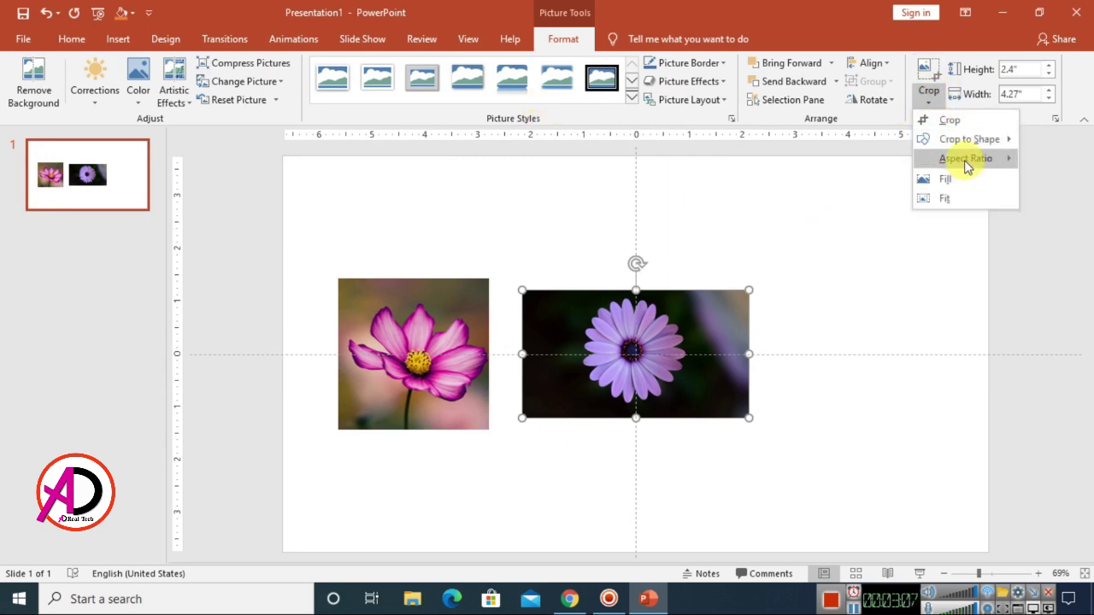
mouse_move(969, 162)
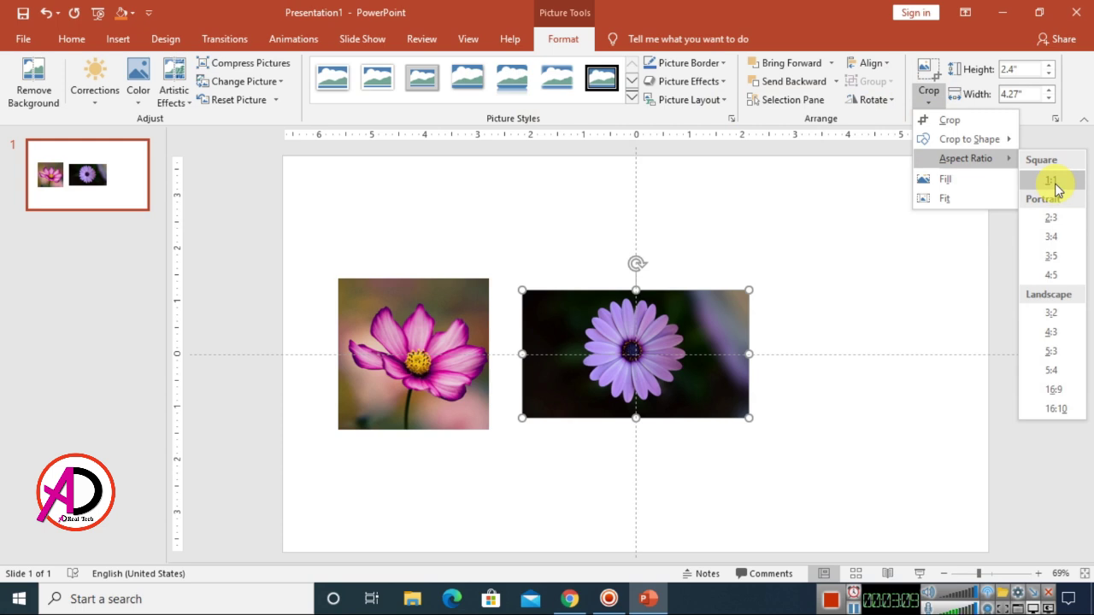
left_click(1051, 181)
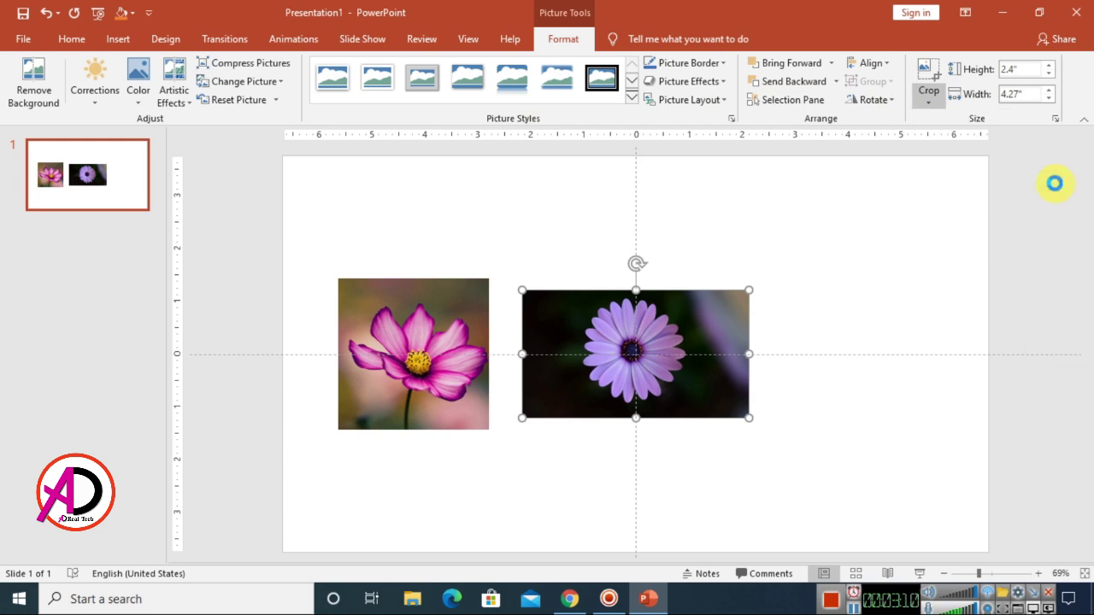
left_click(884, 376)
left_click_drag(636, 399, 552, 387)
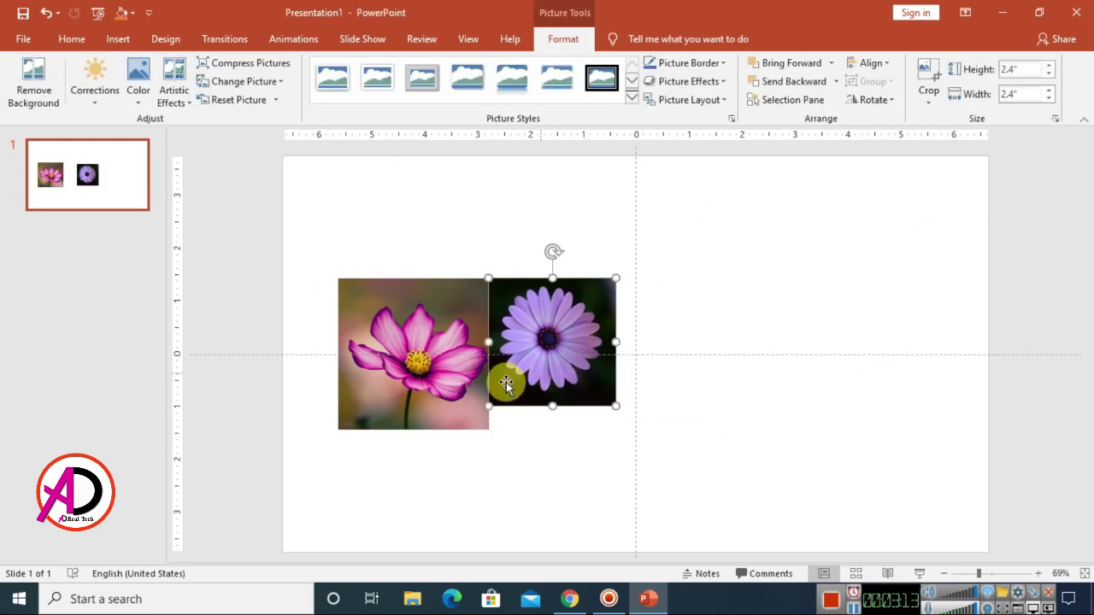
key("Delete")
key("ctrl+z")
left_click(667, 447)
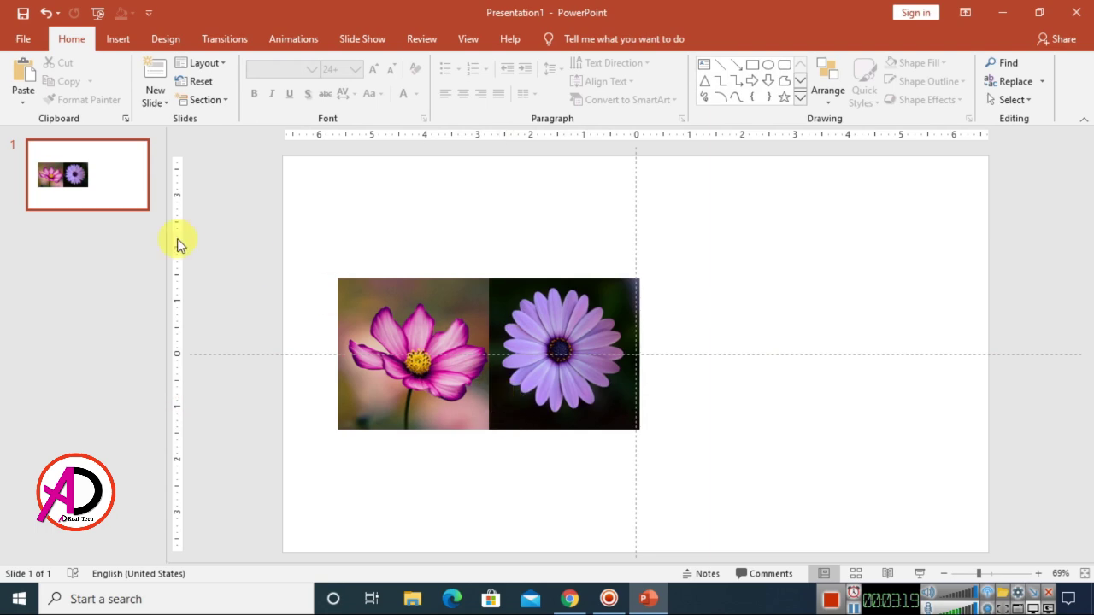
left_click(126, 39)
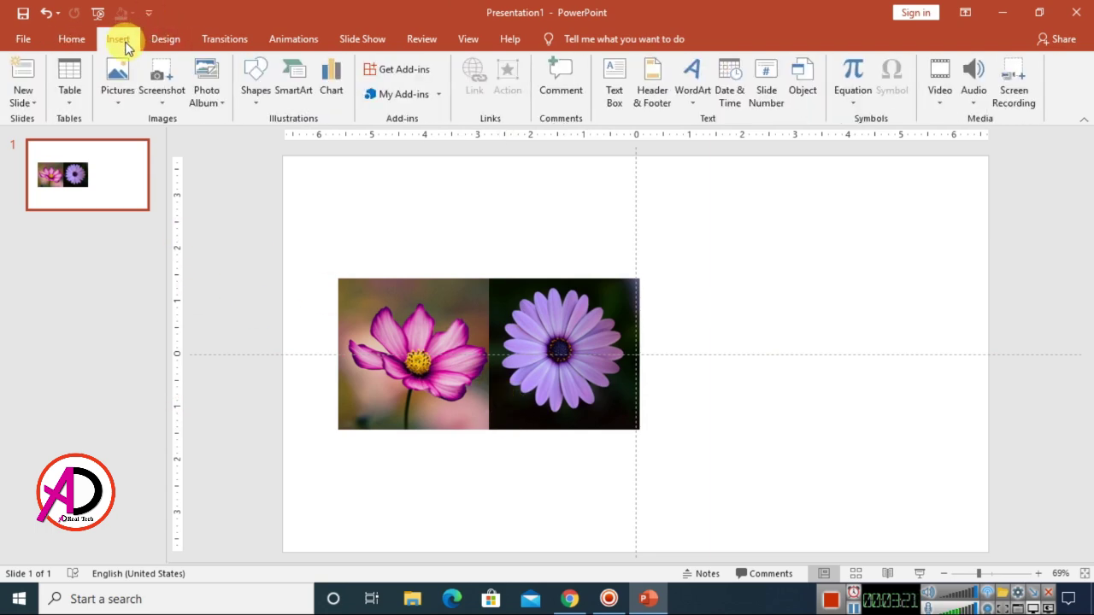
Insert the hibiscus photo from this device onto the slide
left_click(119, 93)
left_click(147, 137)
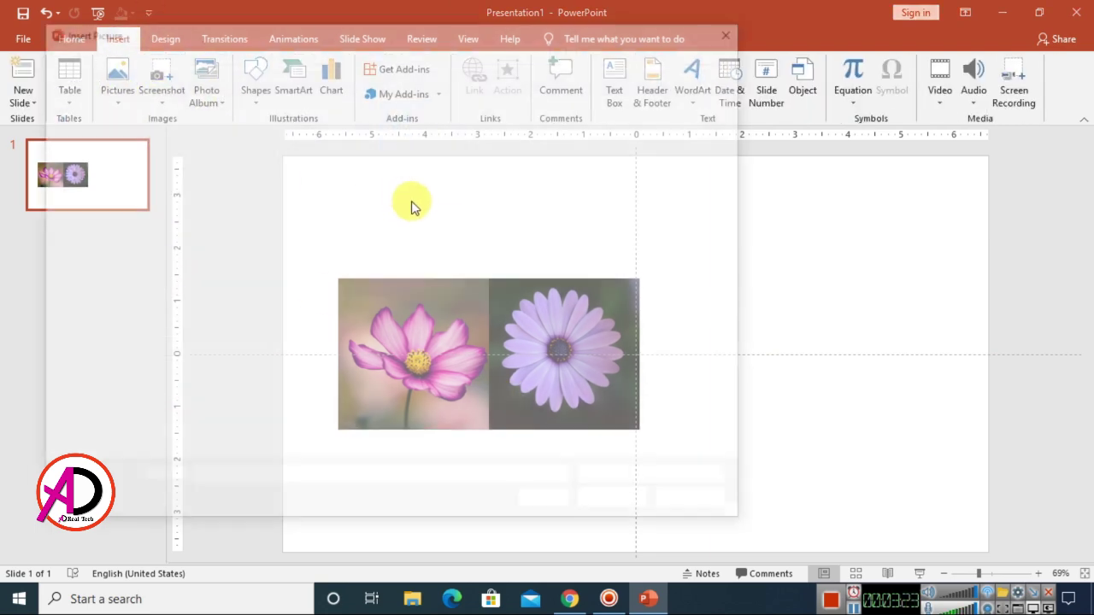
left_click(428, 167)
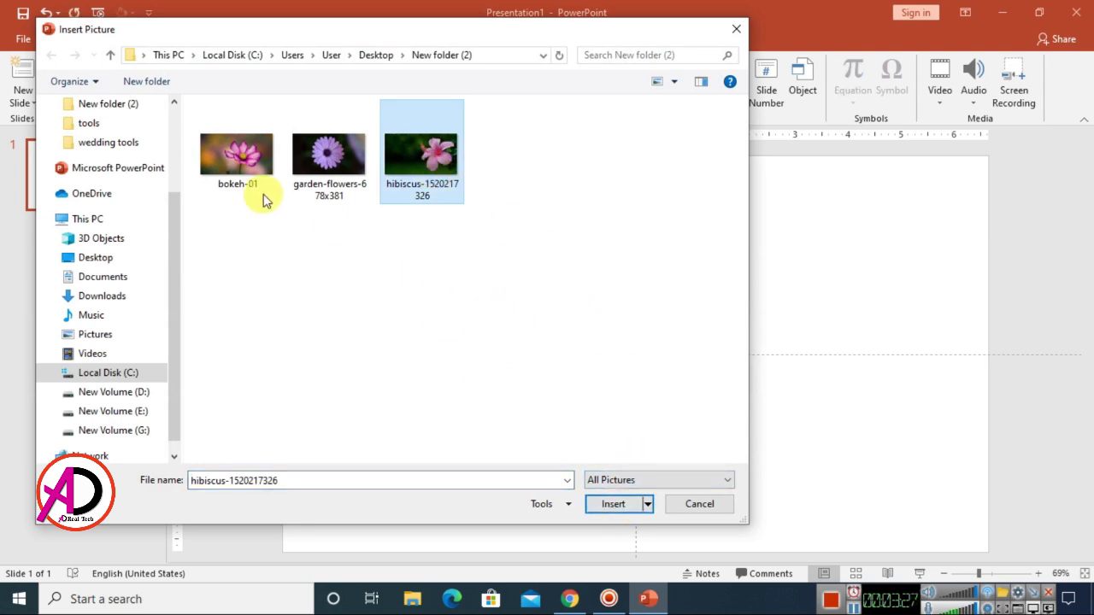
left_click(614, 507)
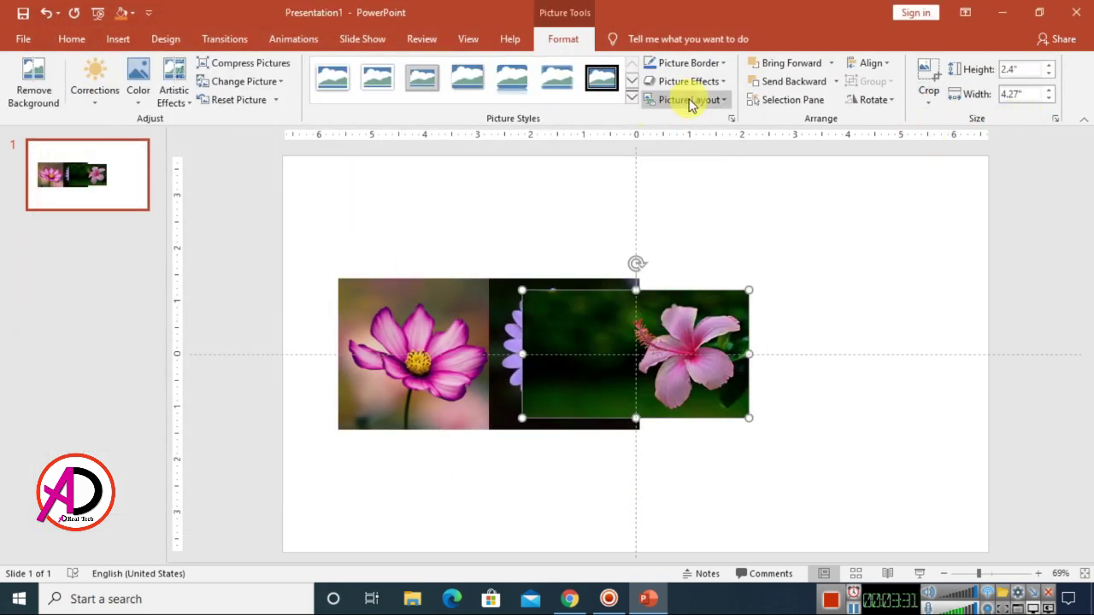
Crop the hibiscus to a 1:1 square with the flower filling the frame
left_click(928, 98)
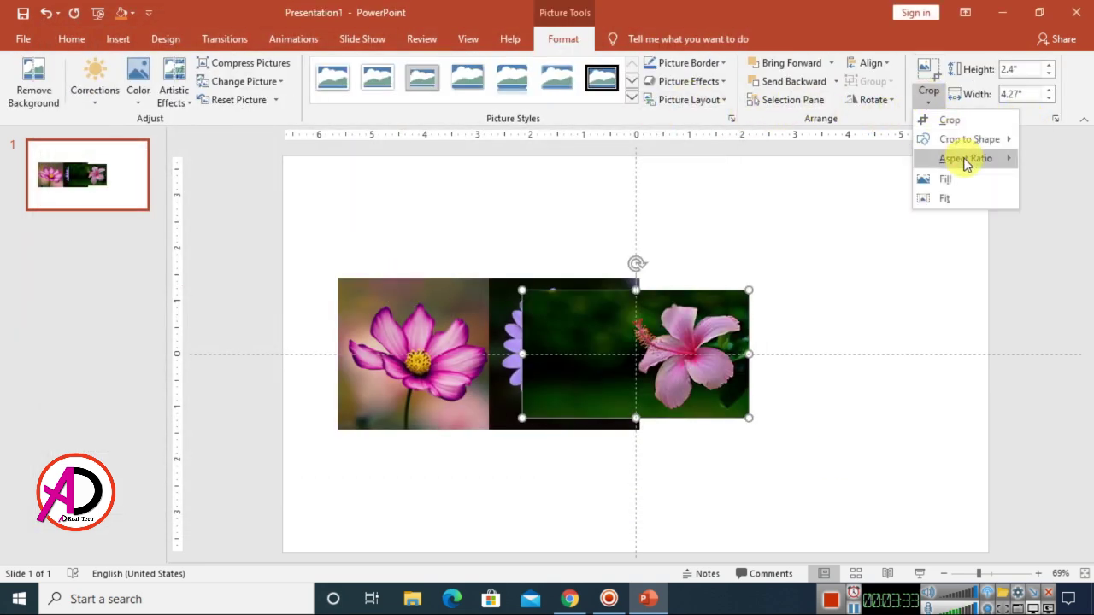
mouse_move(966, 163)
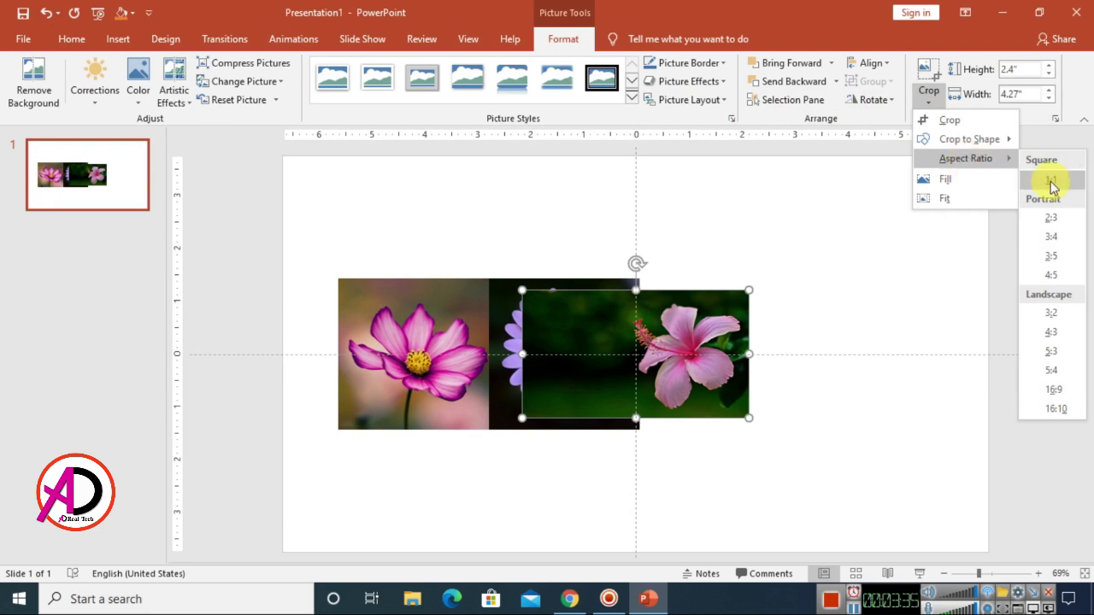
left_click(1069, 185)
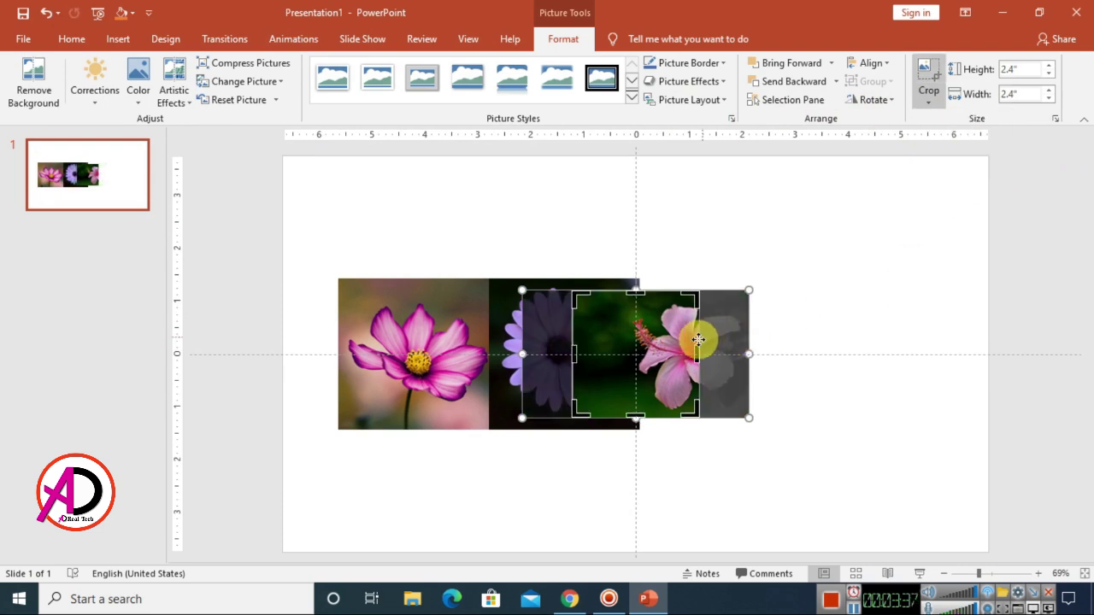
left_click_drag(735, 349, 684, 348)
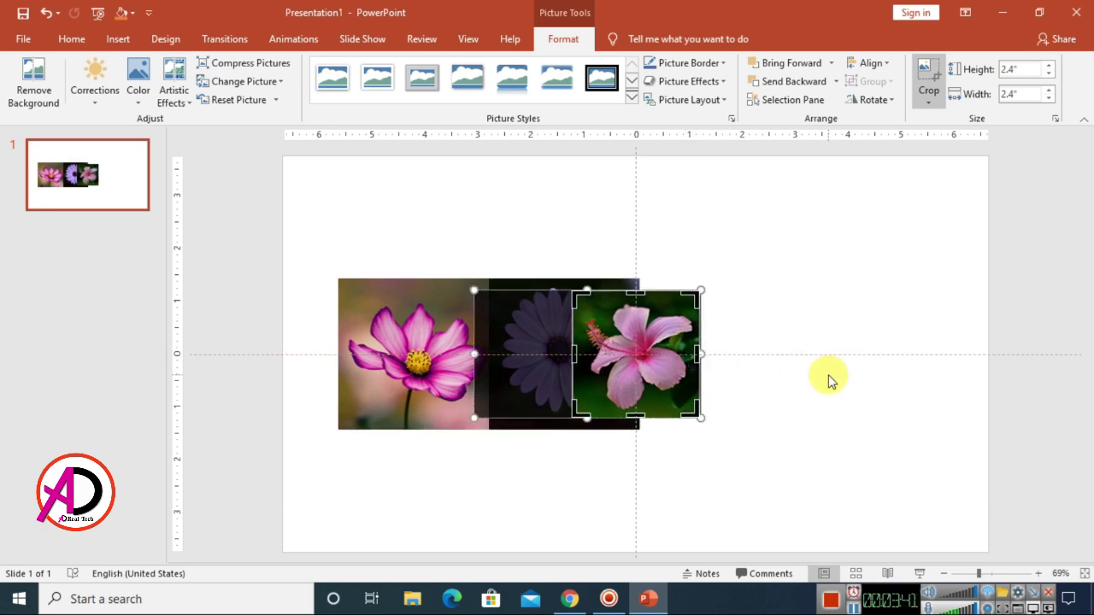
left_click(859, 329)
Resize the hibiscus to match the others and space the three photos apart
left_click_drag(616, 351, 744, 312)
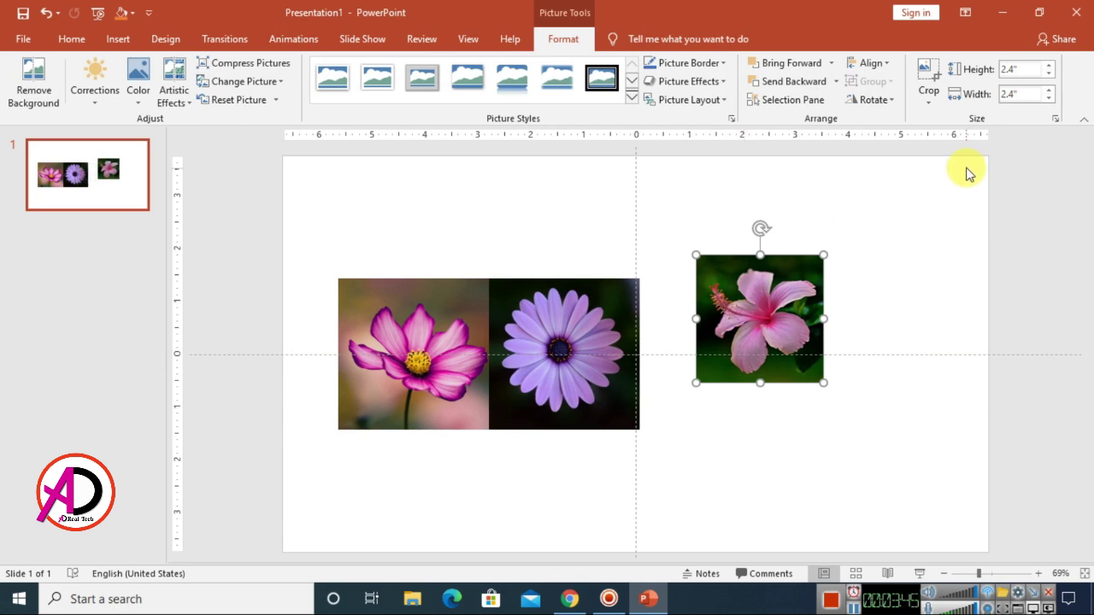
left_click_drag(781, 295, 725, 321)
left_click_drag(769, 406, 793, 430)
left_click(931, 401)
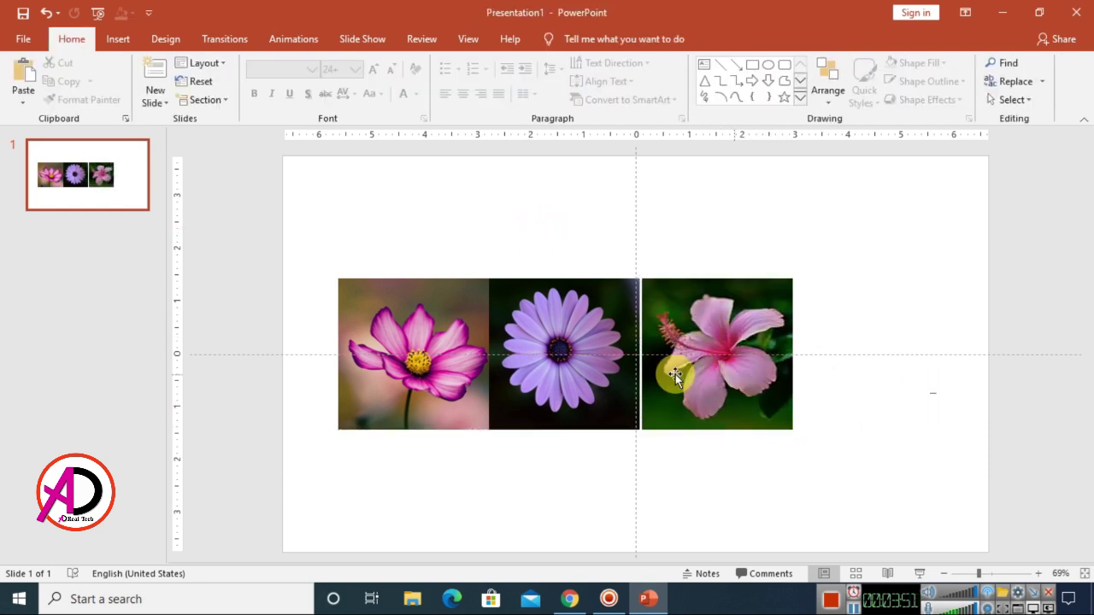
left_click_drag(676, 374, 790, 387)
left_click_drag(587, 354, 633, 394)
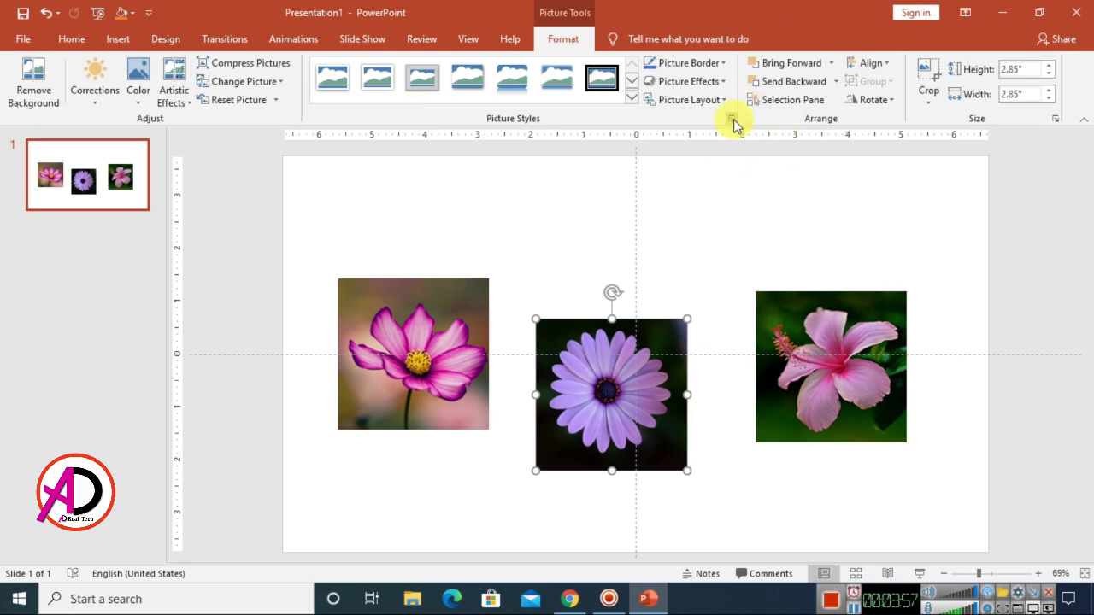
left_click(731, 119)
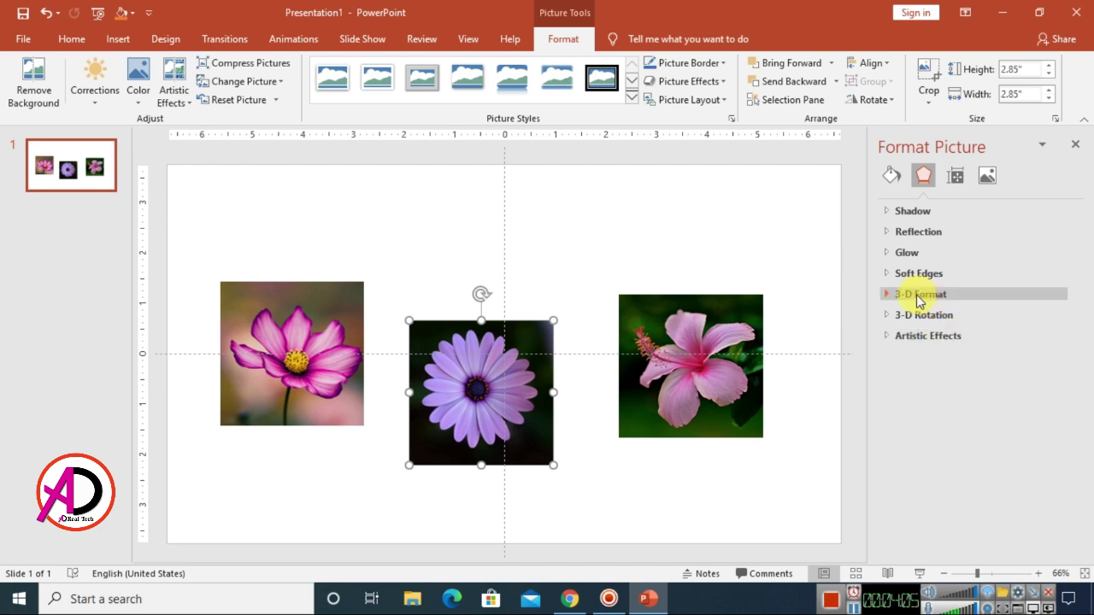
Tilt the cosmos photo with the Off Axis 1: Left 3-D rotation preset
left_click(295, 366)
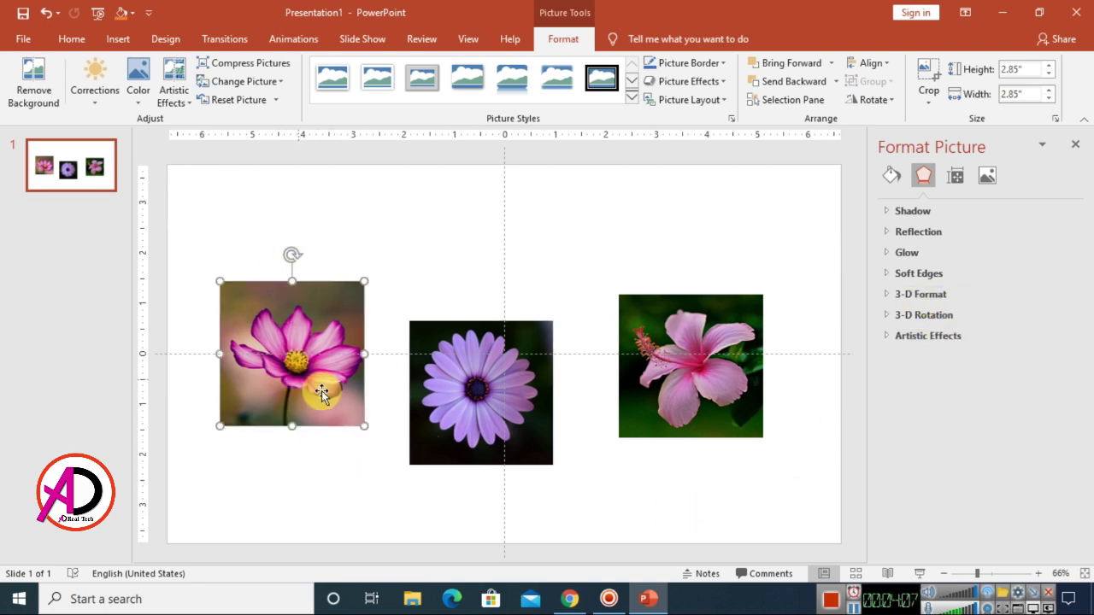
left_click(889, 316)
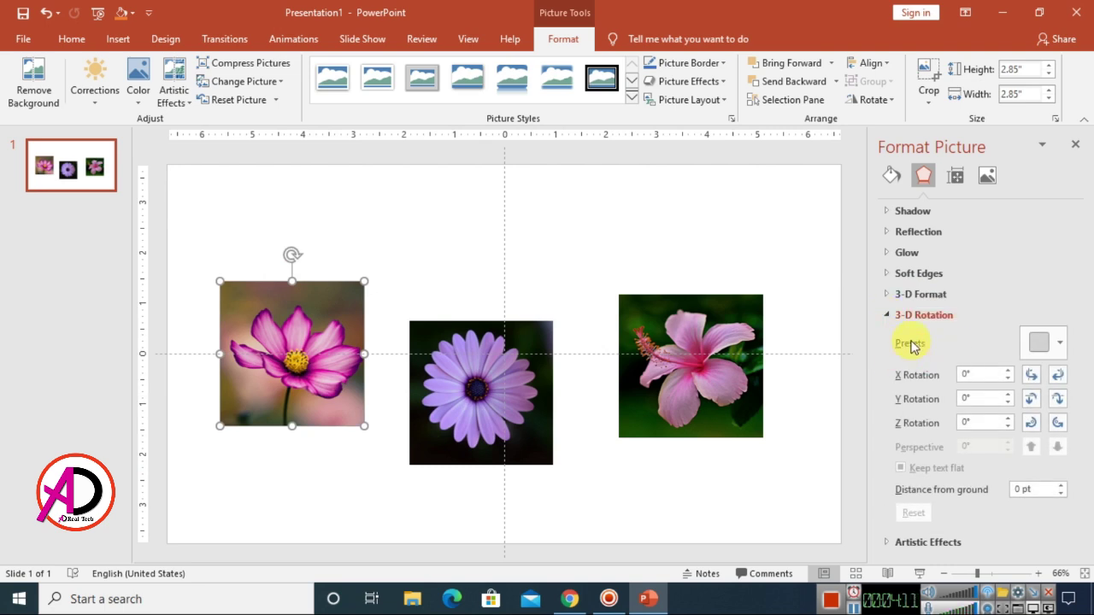
left_click(1060, 345)
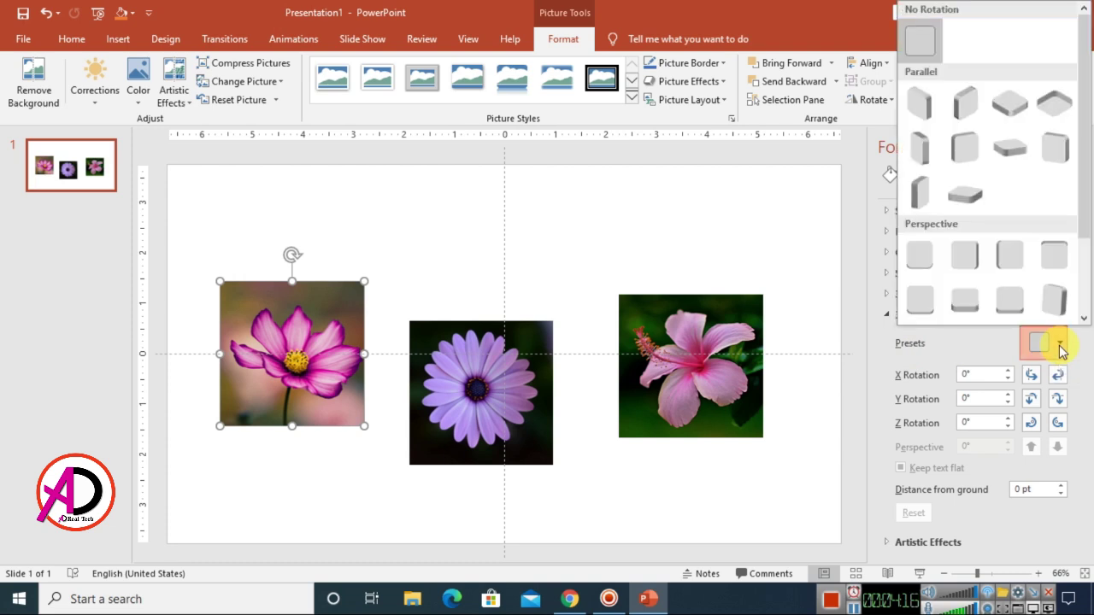
left_click(919, 150)
left_click_drag(287, 397, 275, 325)
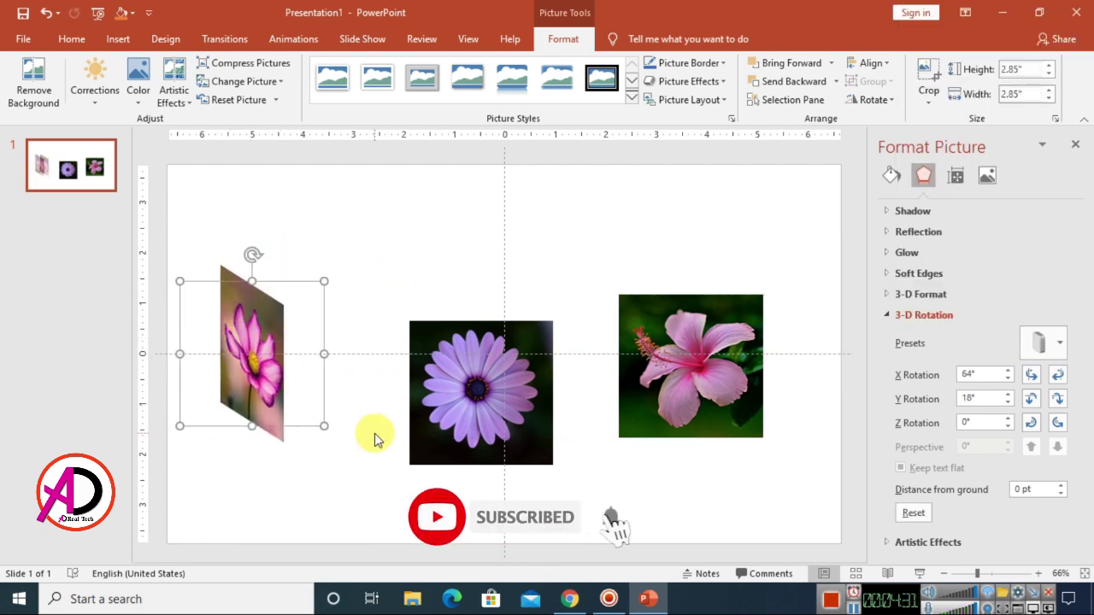
Apply Off Axis 1: Right to the daisy and join it edge to edge with the cosmos
left_click(509, 413)
left_click(1060, 347)
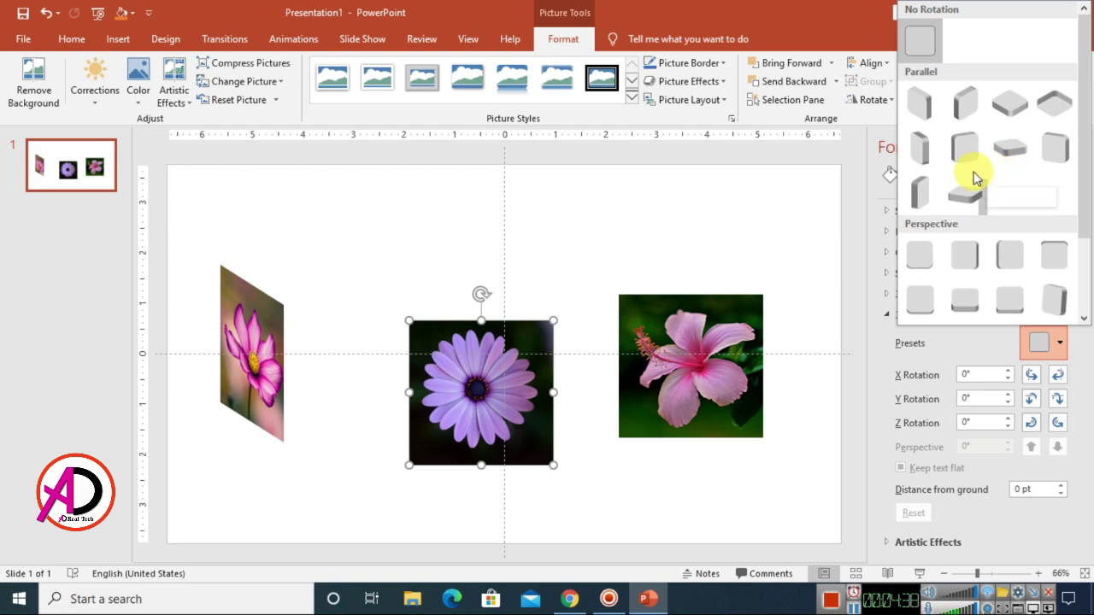
left_click(972, 165)
left_click_drag(464, 362, 346, 362)
scroll(451, 491, "up", 8)
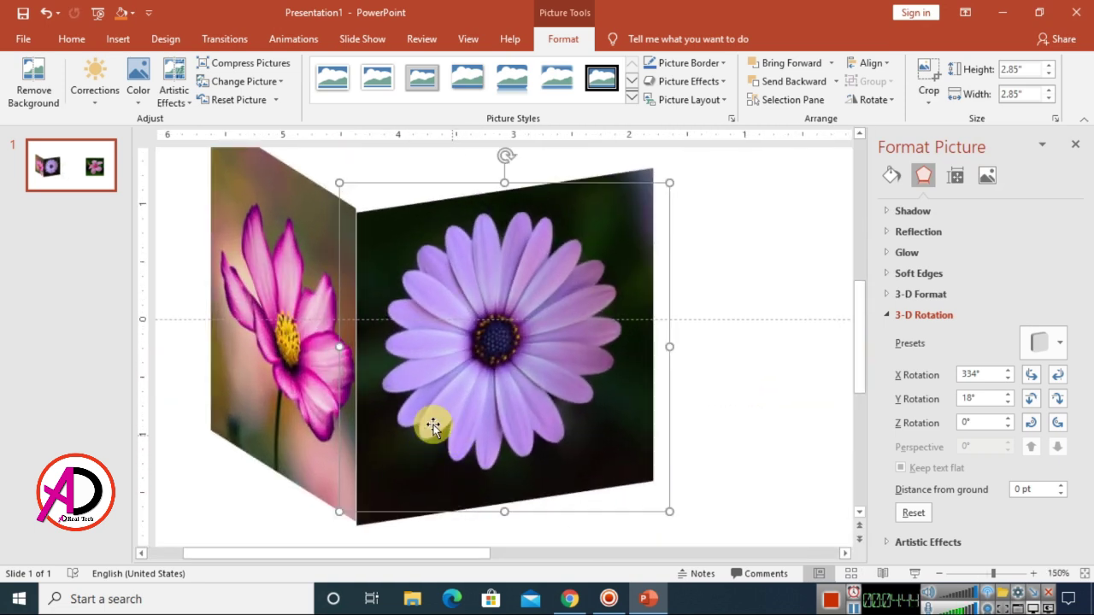
left_click(309, 337)
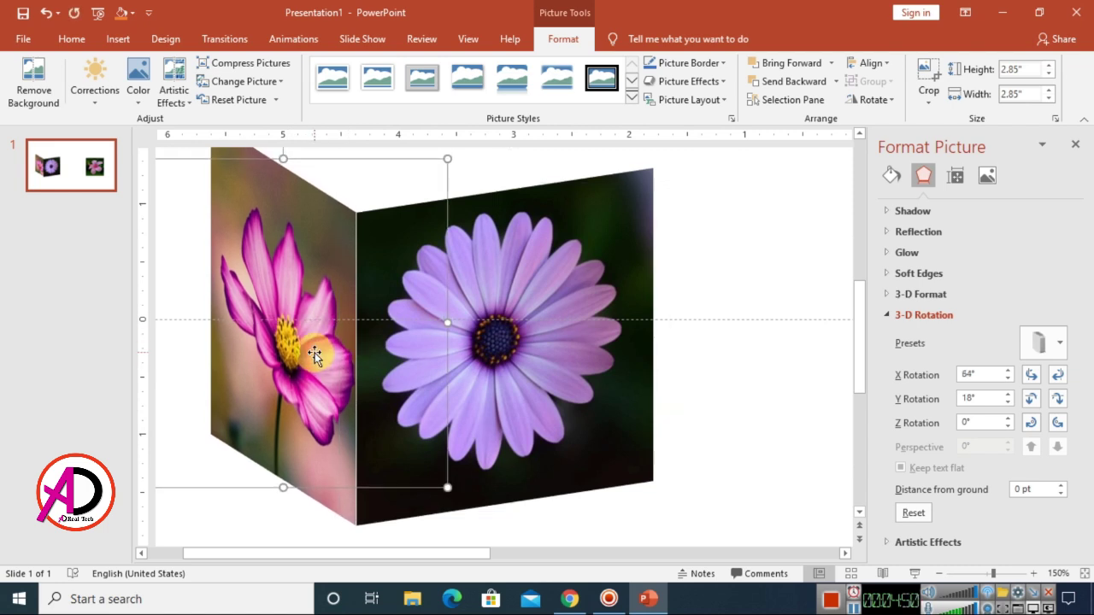
left_click_drag(315, 352, 375, 380)
left_click(667, 433)
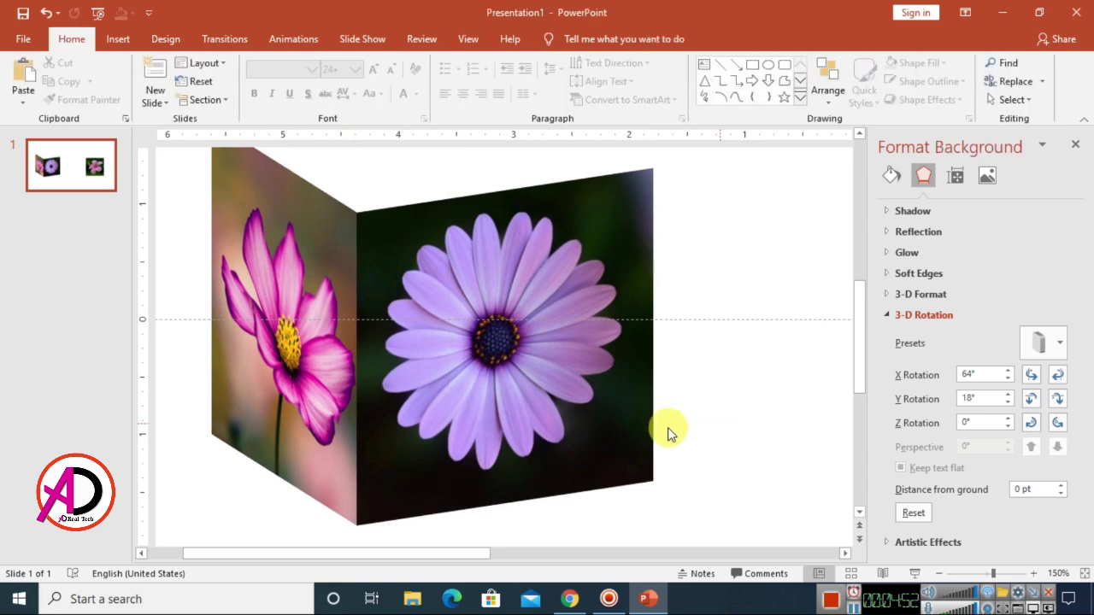
scroll(665, 434, "down", 5)
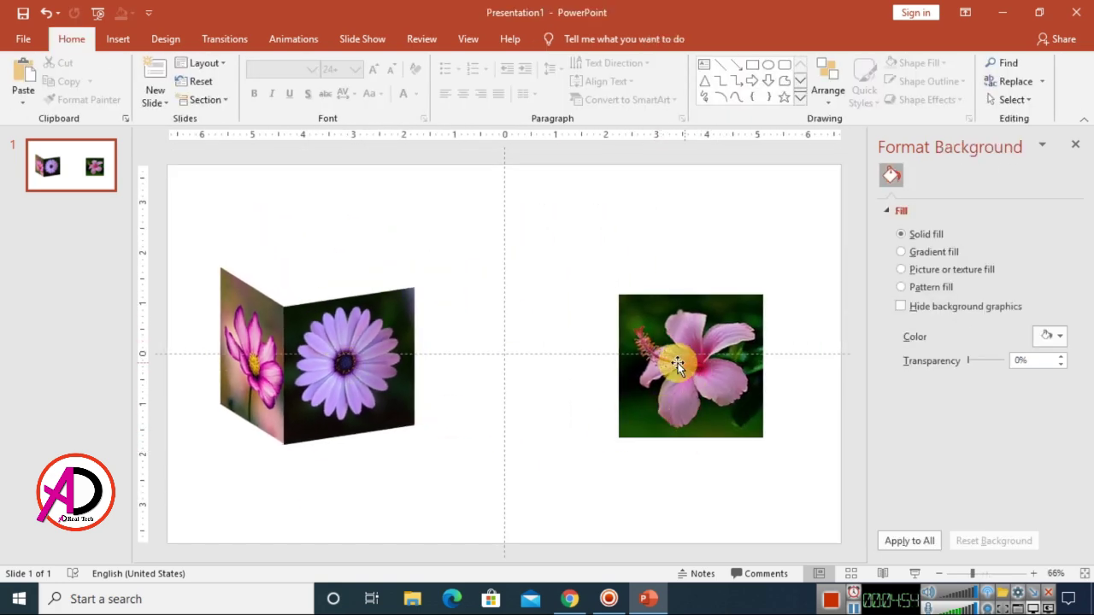
Lay the hibiscus flat with Off Axis 1: Top and align it on the cube's top edge
left_click(687, 395)
left_click_drag(689, 396, 681, 396)
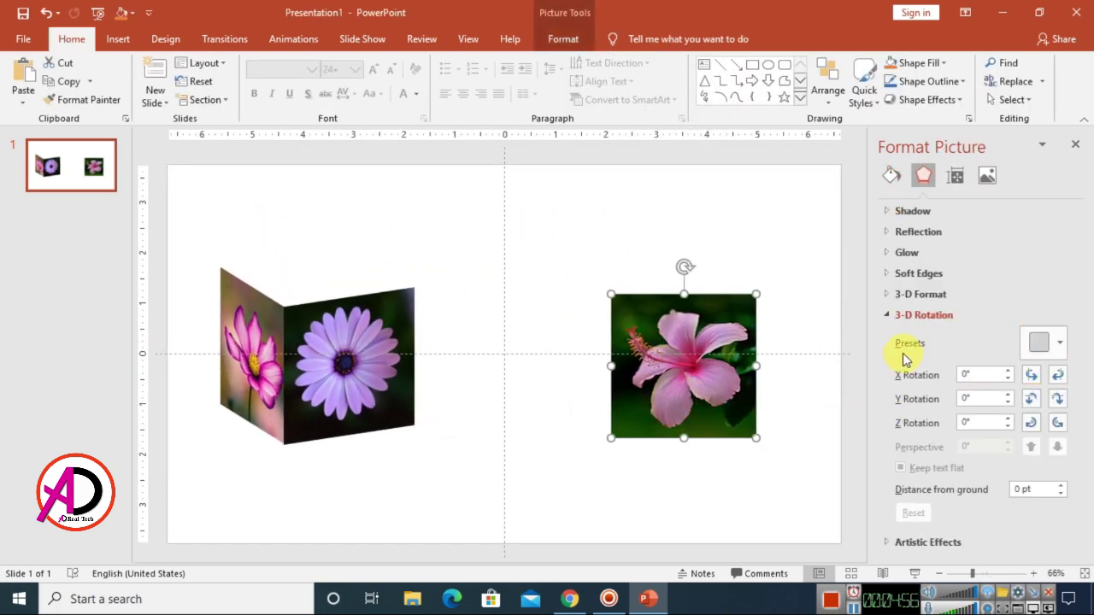
left_click(1060, 343)
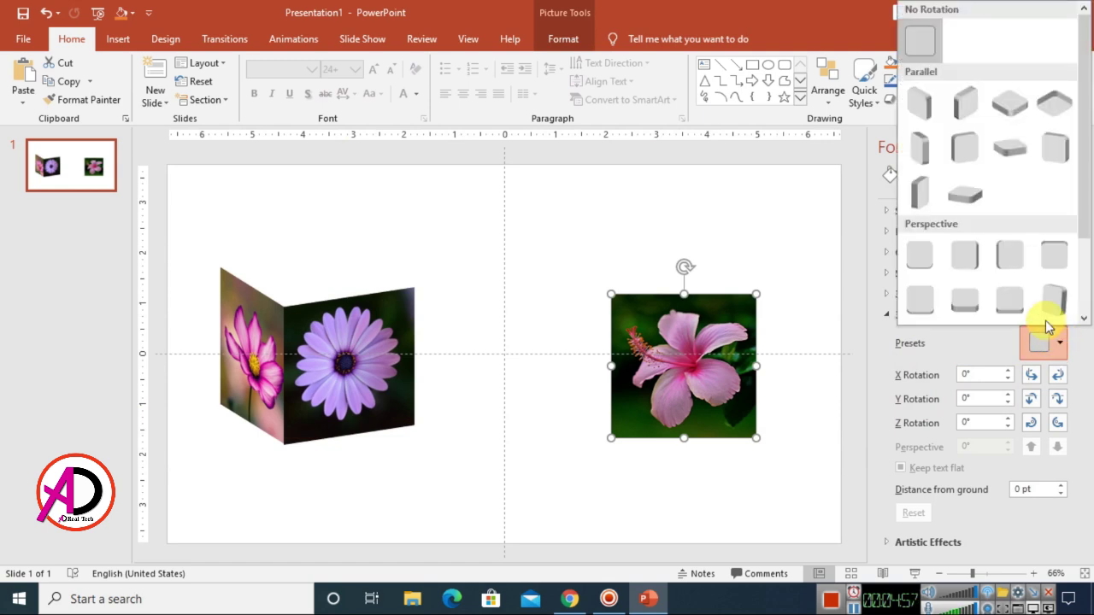
left_click(1006, 141)
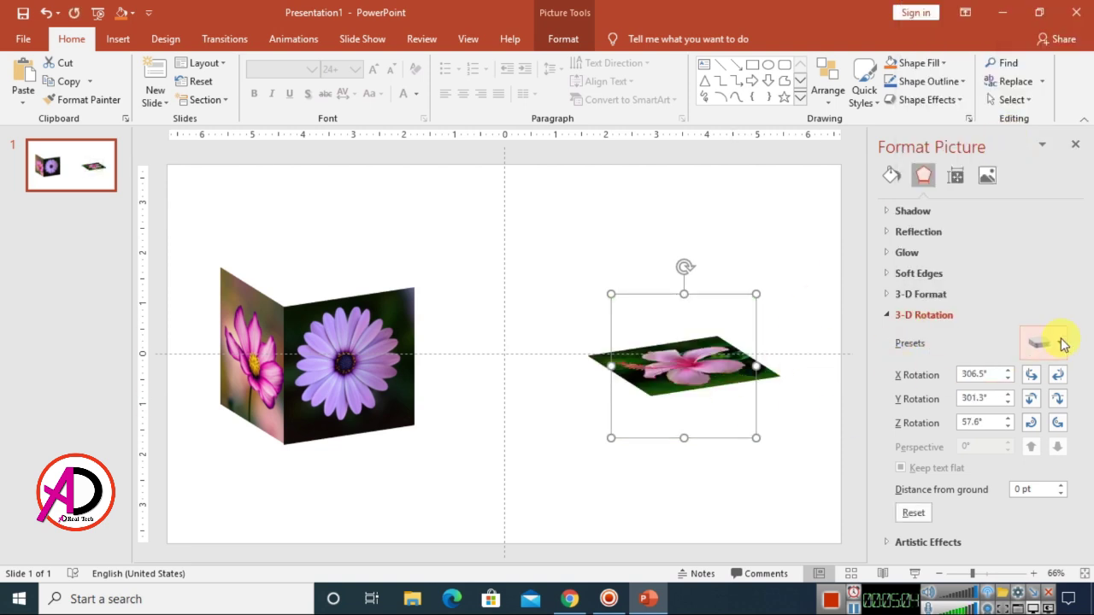
left_click(1055, 338)
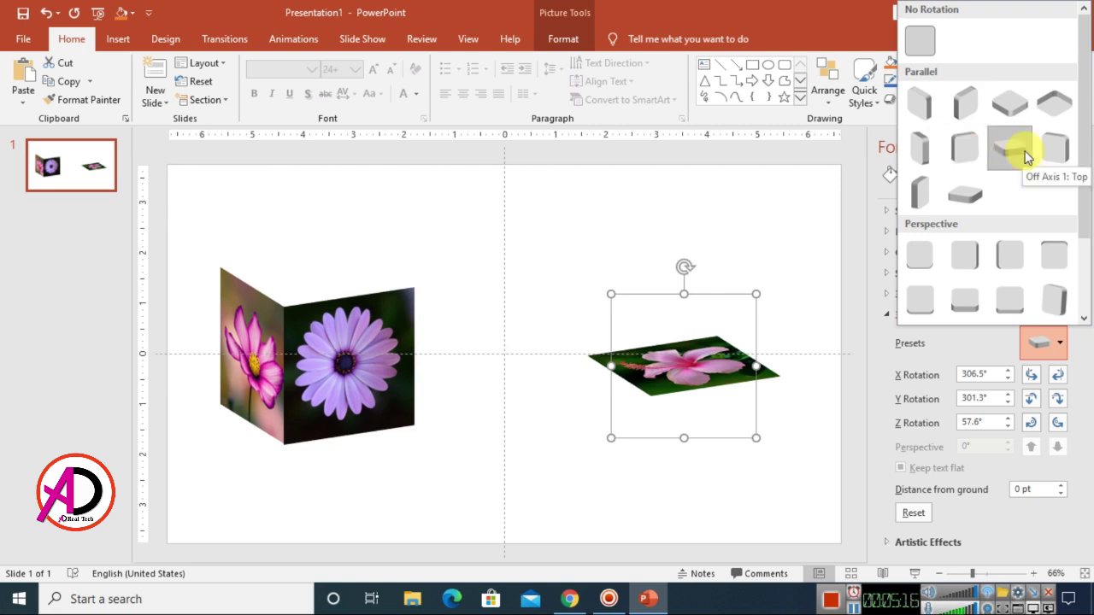
left_click(685, 395)
left_click_drag(661, 375, 321, 278)
scroll(521, 389, "up", 6)
left_click_drag(596, 459, 588, 456)
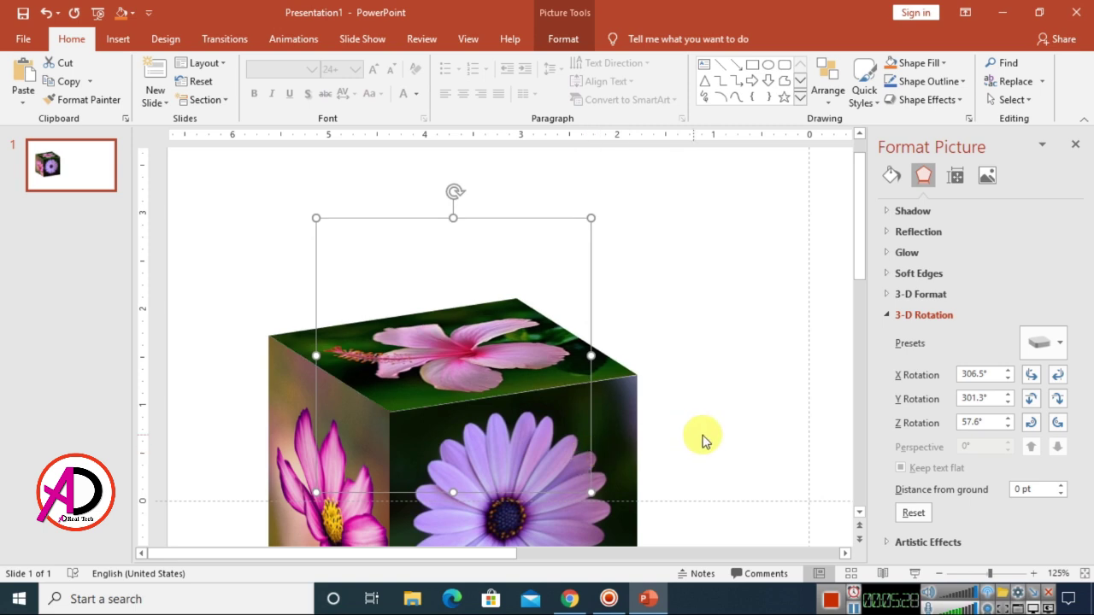
Marquee-select the three cube faces and group them into one object
left_click(672, 419)
scroll(652, 415, "down", 5)
scroll(650, 446, "up", 2)
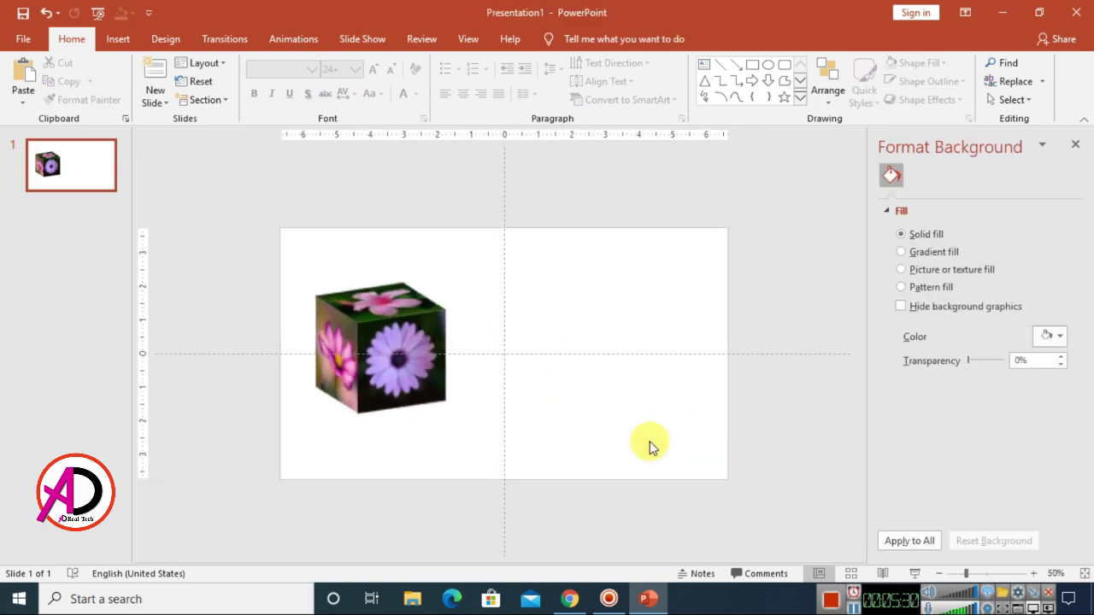
scroll(650, 446, "up", 1)
scroll(496, 430, "up", 4)
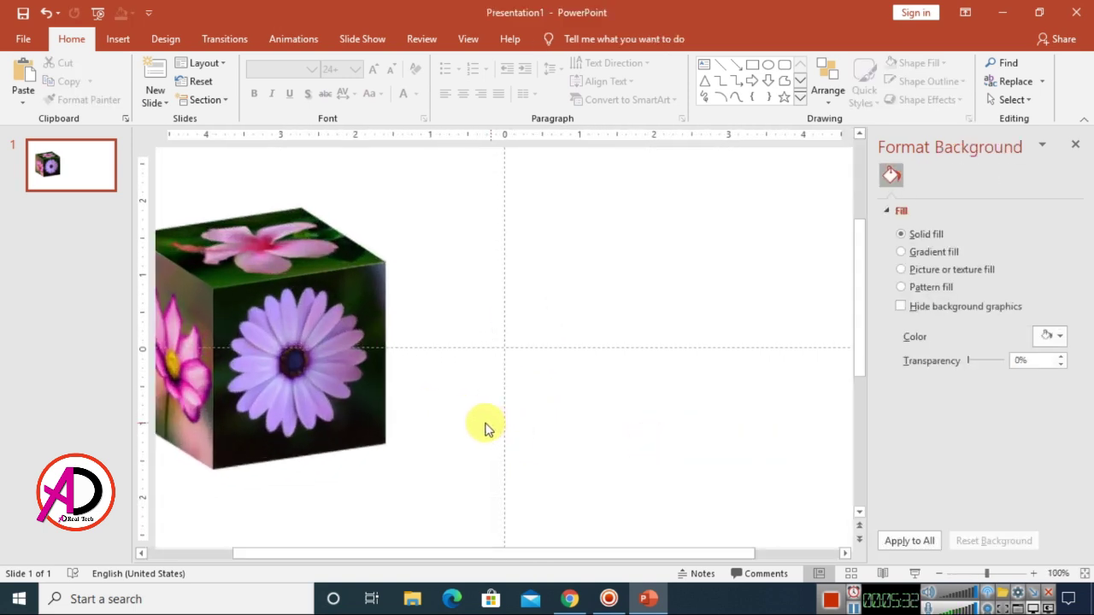
scroll(421, 414, "down", 4)
scroll(402, 419, "up", 1)
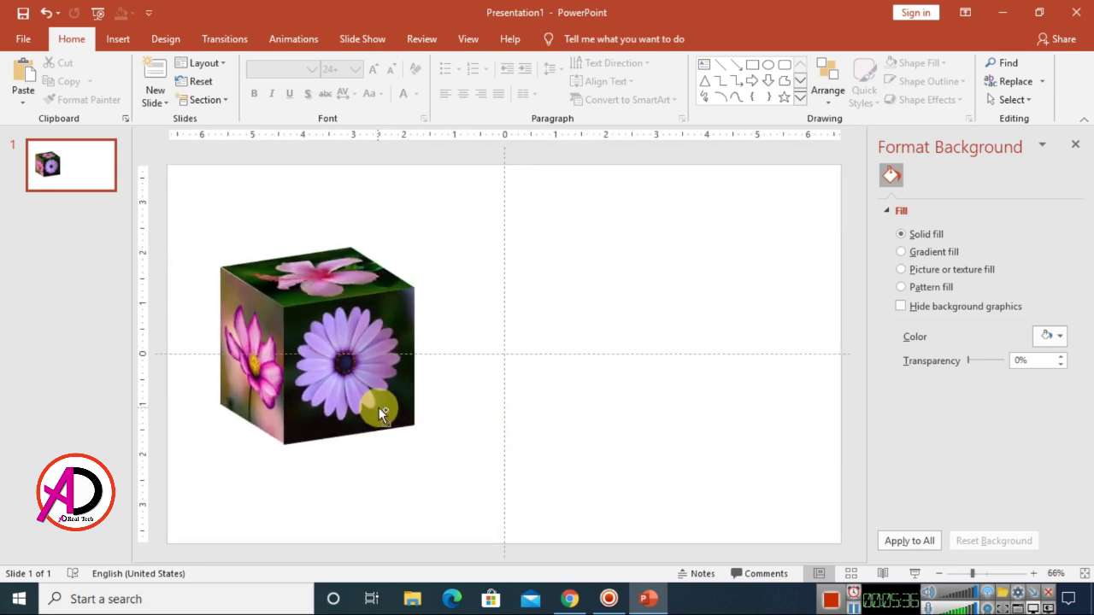
scroll(379, 408, "down", 3)
left_click_drag(346, 273, 526, 441)
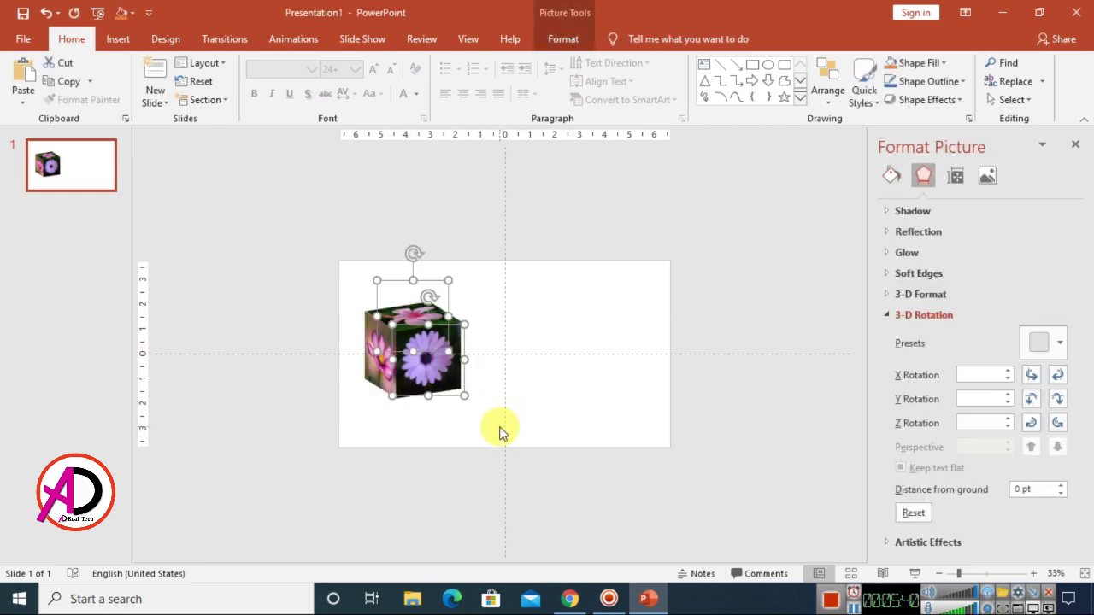
right_click(419, 340)
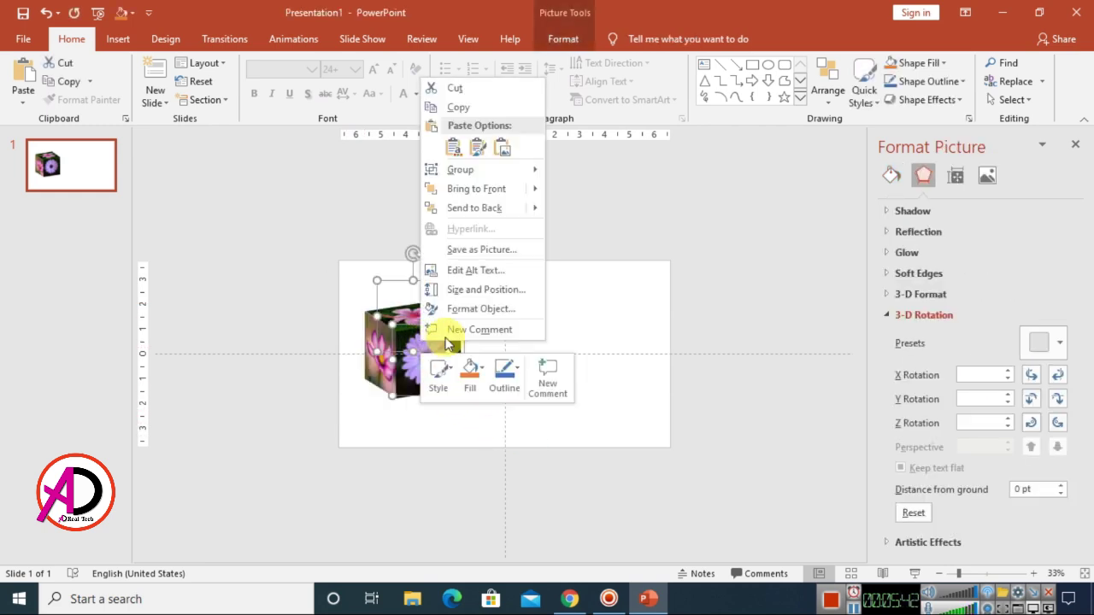
mouse_move(457, 169)
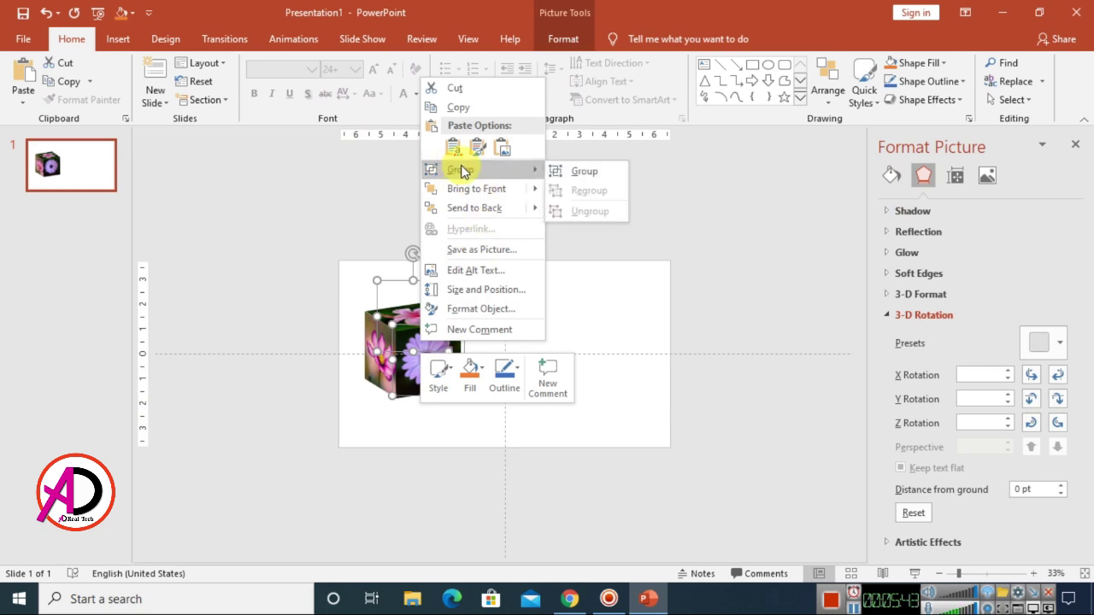
left_click(585, 171)
mouse_move(396, 361)
left_mouse_down()
mouse_move(471, 348)
mouse_move(427, 363)
left_mouse_up()
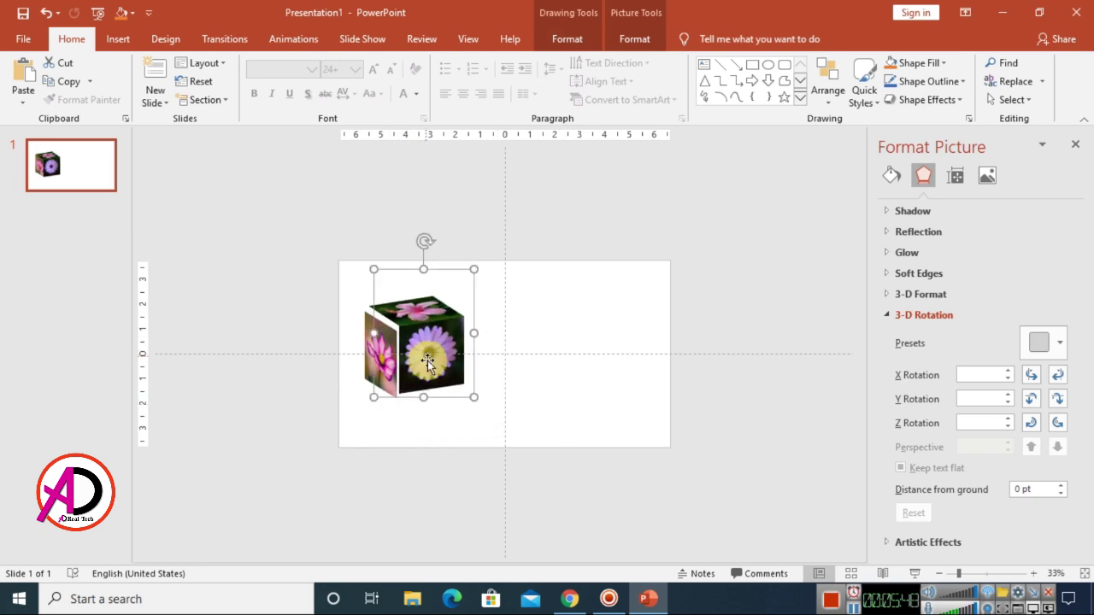
left_click(559, 374)
Regroup all the cube pieces and move the cube toward the slide centre
left_click_drag(338, 259, 532, 456)
right_click(435, 362)
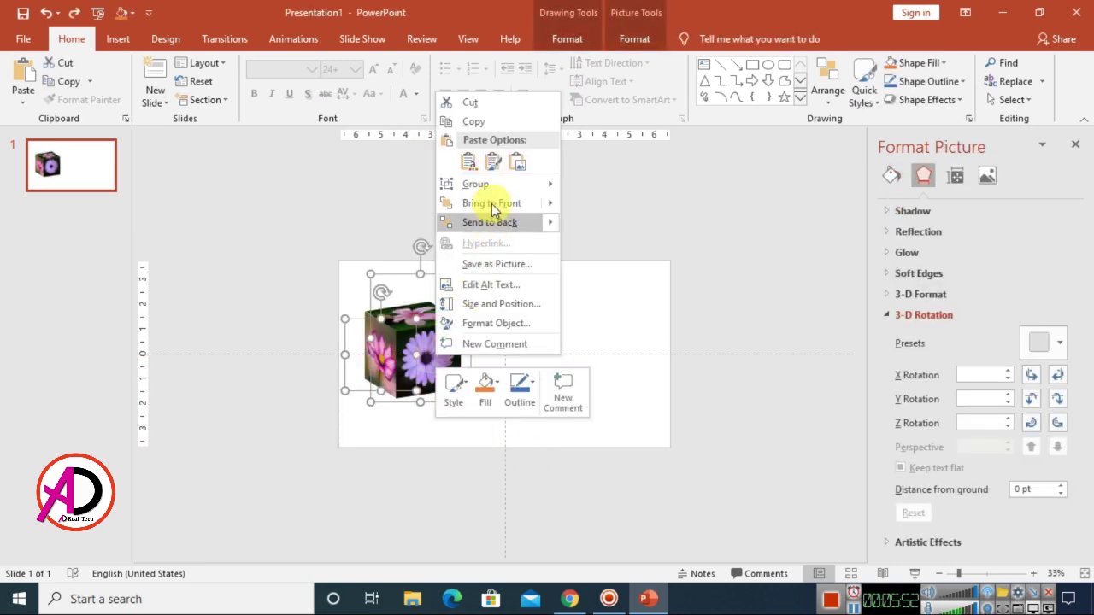
mouse_move(489, 183)
left_click(599, 183)
left_click_drag(431, 389, 497, 405)
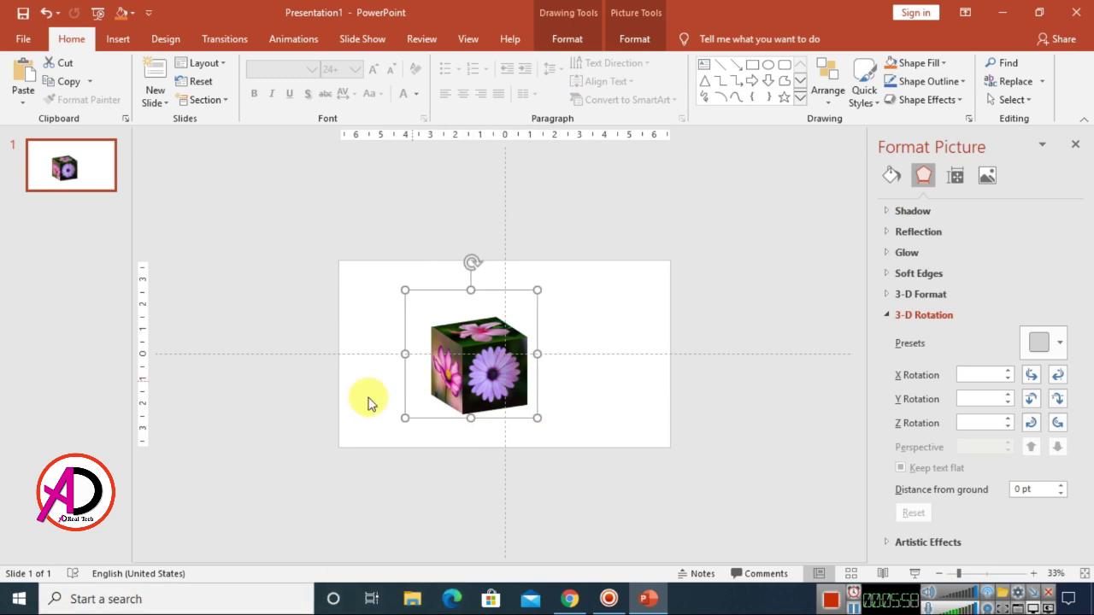
left_click_drag(527, 364, 571, 321)
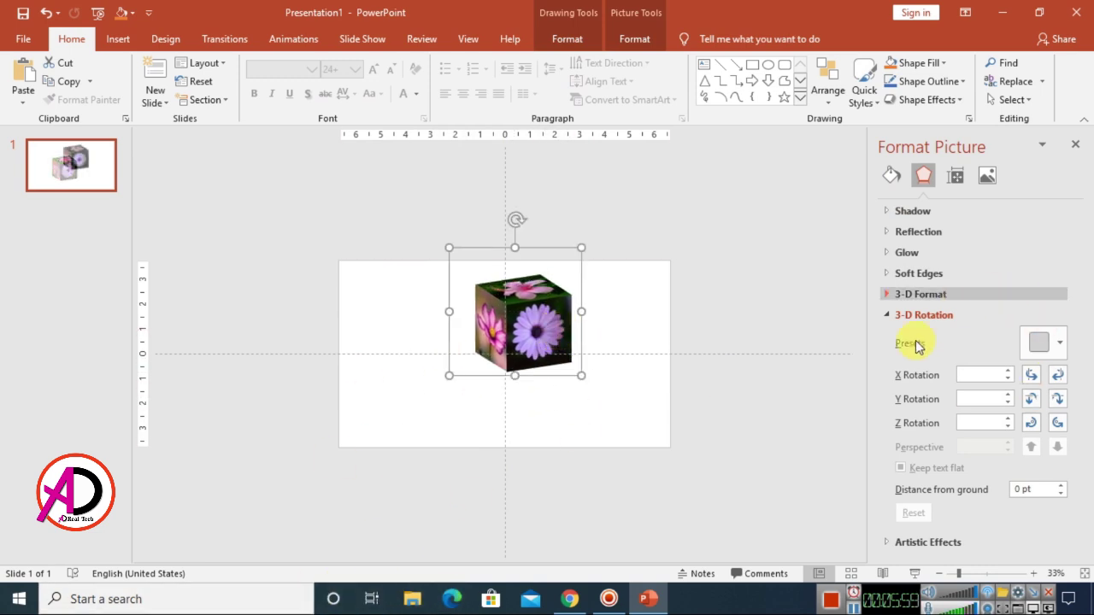
Give the grouped cube a Round top bevel of 6 pt width and height
left_click(890, 299)
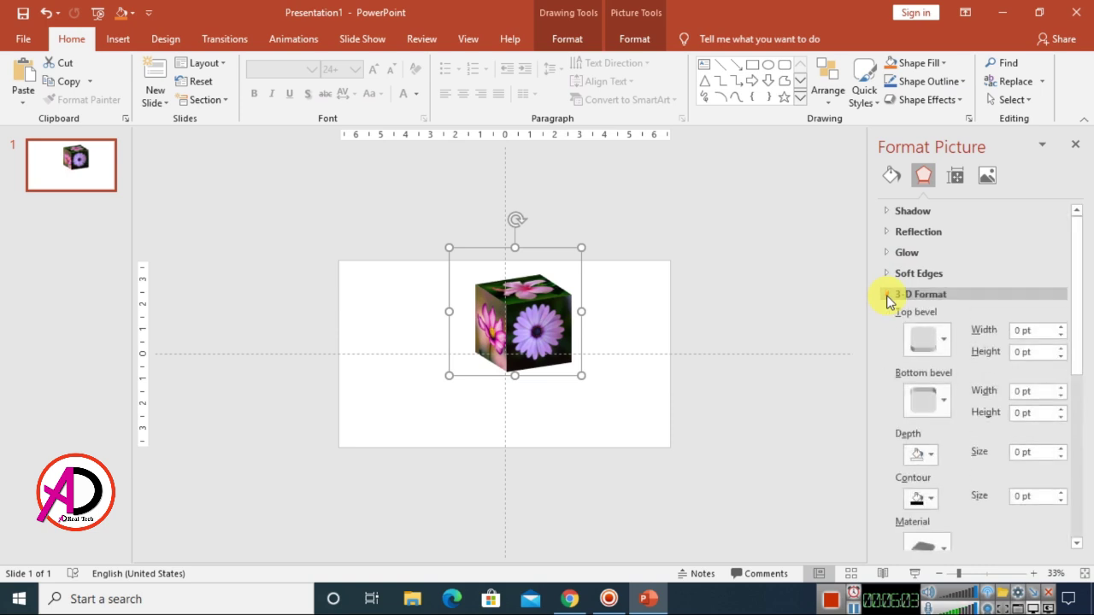
left_click(944, 340)
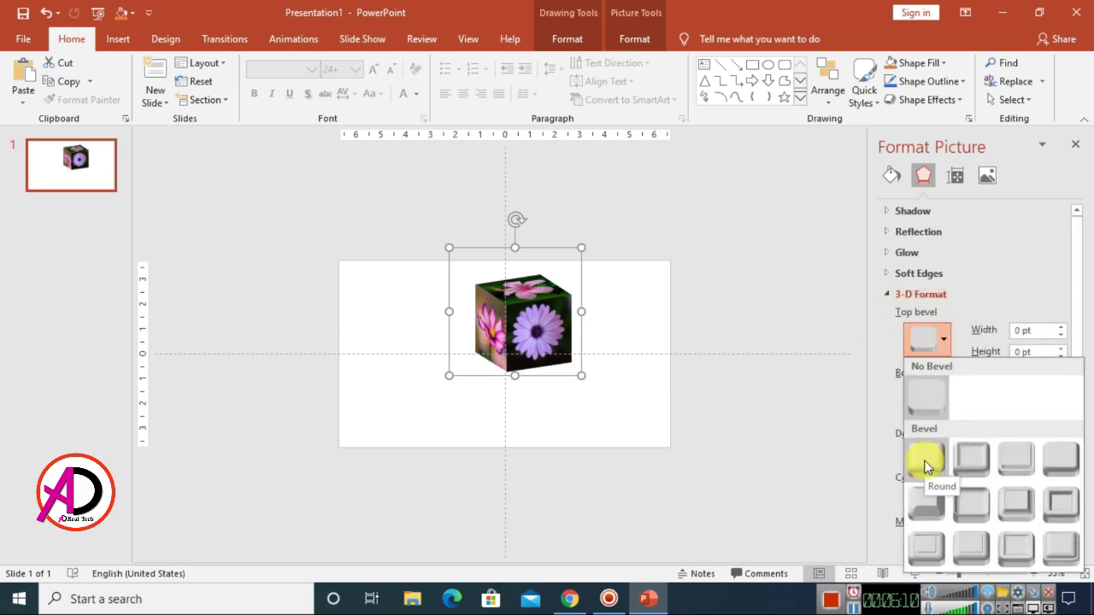
left_click(927, 461)
scroll(633, 350, "up", 5)
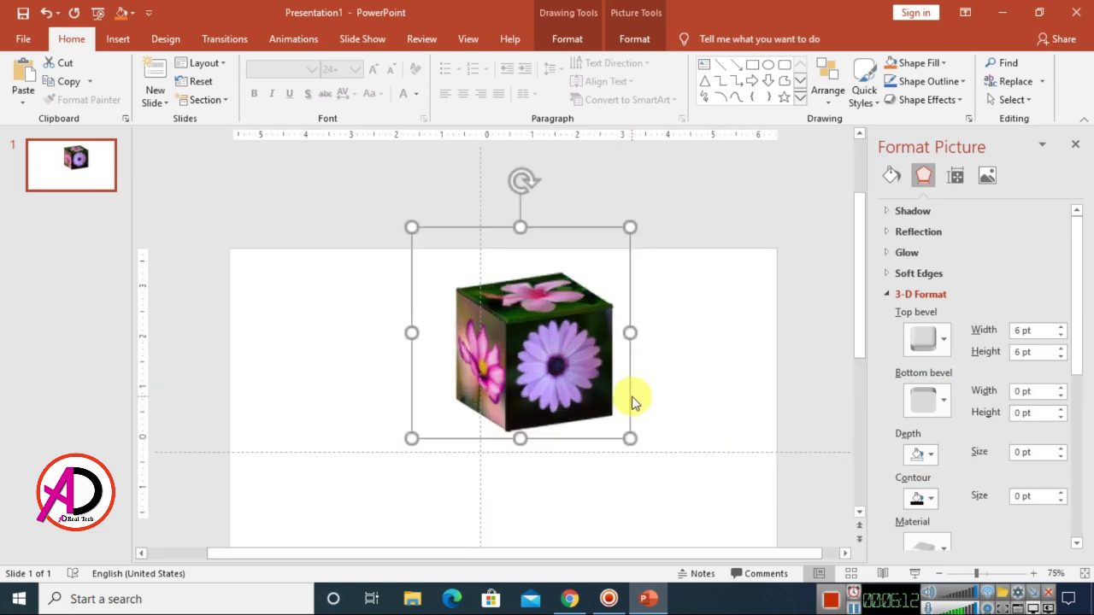
scroll(658, 386, "down", 5)
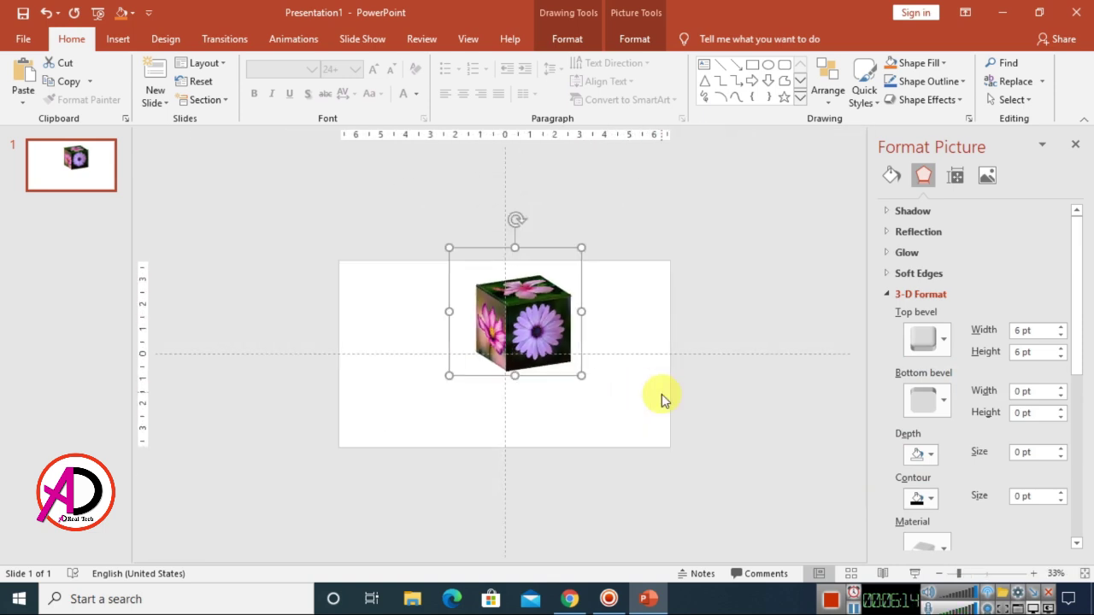
Reposition the bevelled cube on the slide and close the Format Picture pane
left_click(662, 395)
left_click(562, 289)
left_click_drag(562, 290, 448, 321)
scroll(609, 384, "down", 4)
scroll(609, 384, "up", 6)
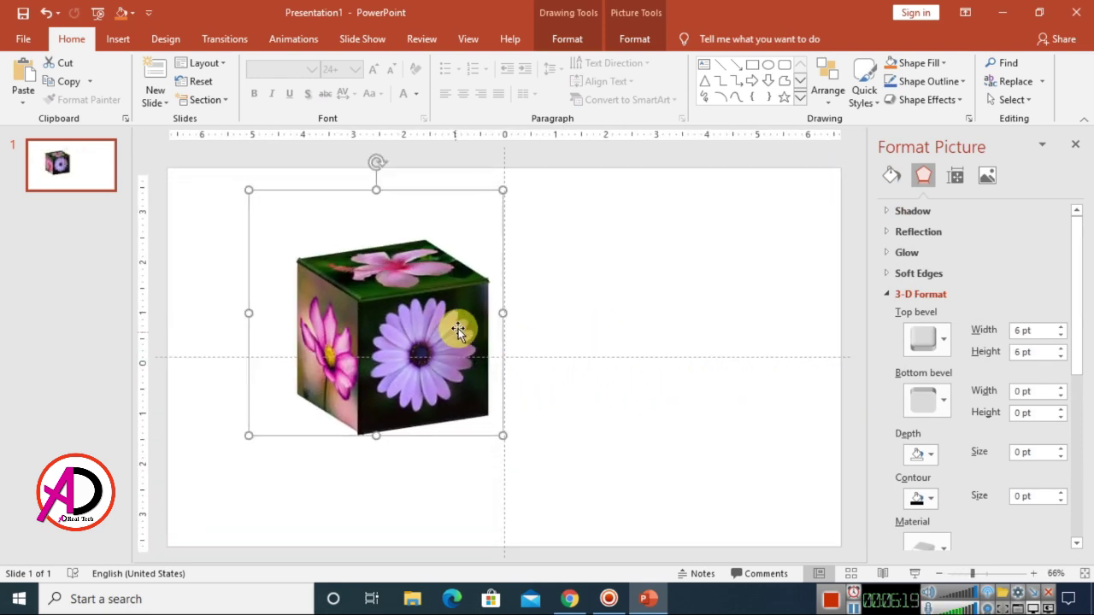
left_click(1076, 152)
left_click_drag(566, 361, 667, 352)
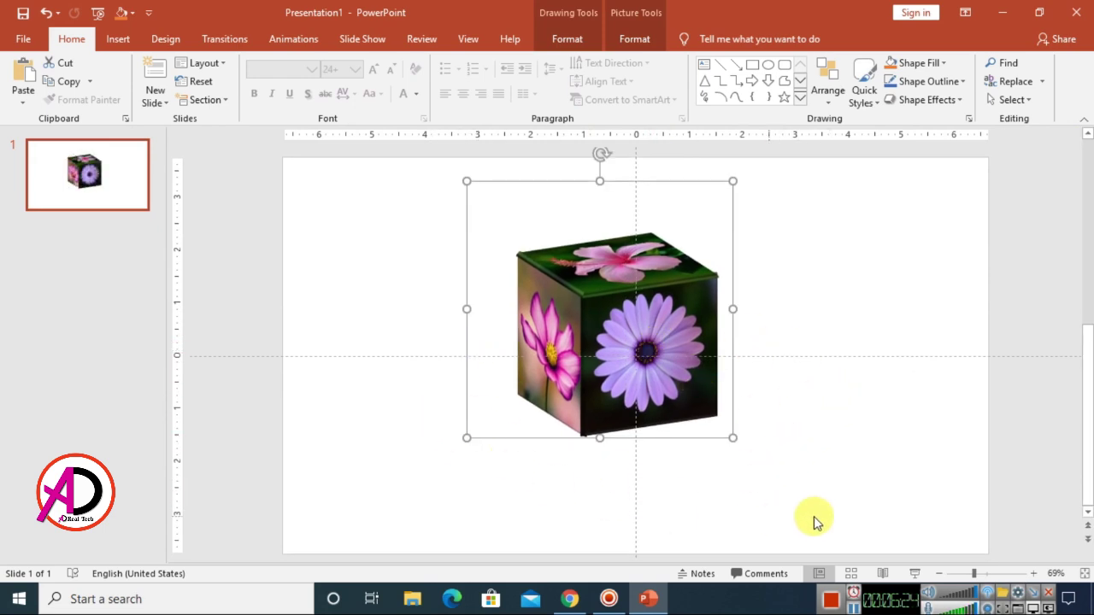
Draw a wide oval near the cube's base
left_click(822, 476)
left_click(128, 45)
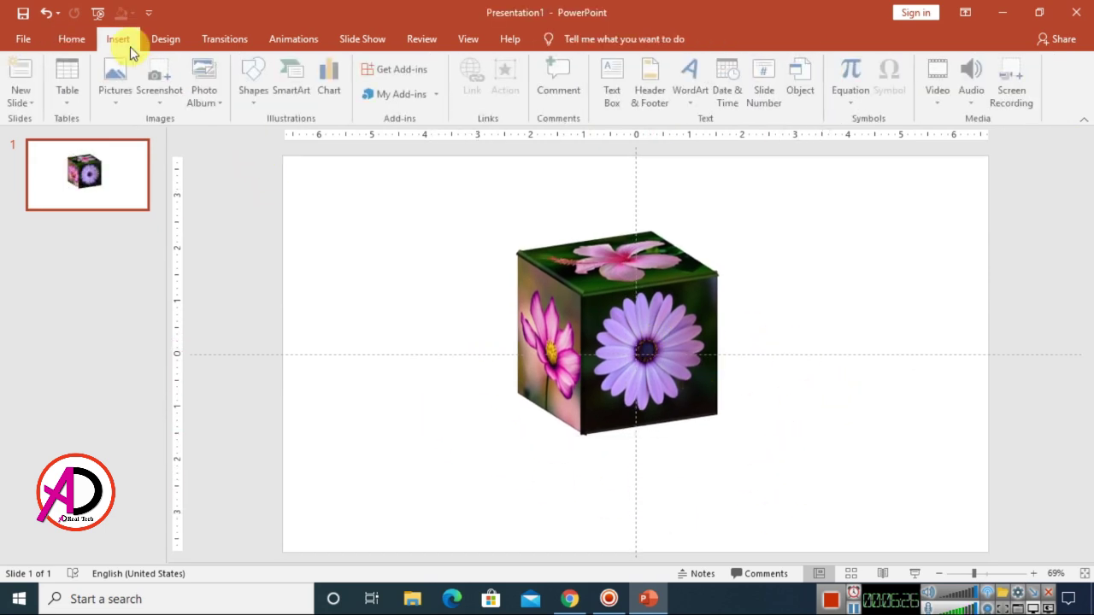
left_click(255, 84)
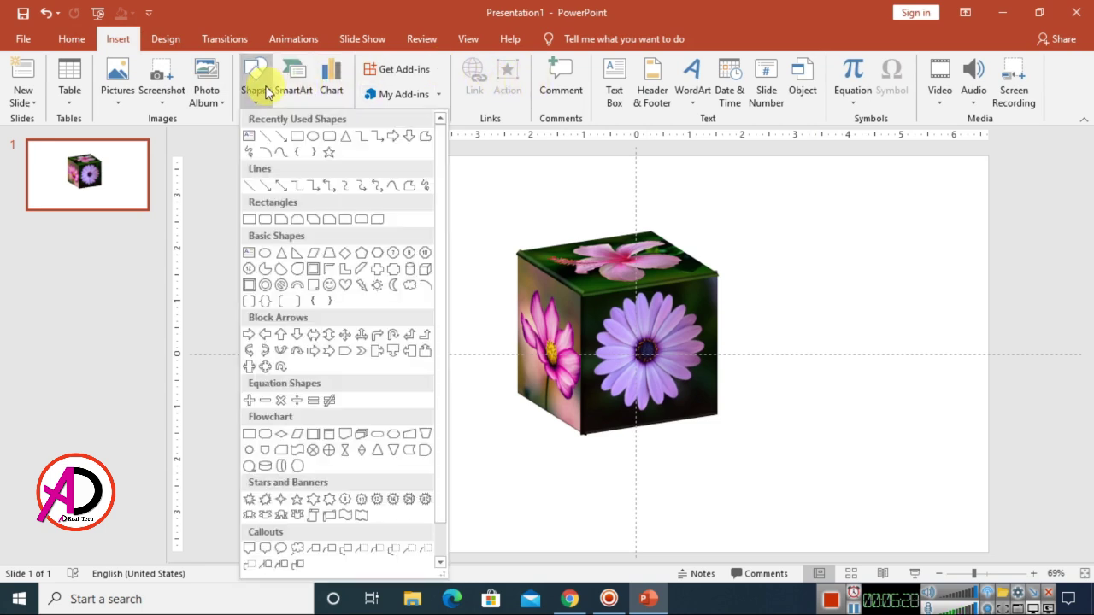
left_click(318, 139)
mouse_move(360, 314)
left_mouse_down()
mouse_move(655, 454)
mouse_move(685, 412)
mouse_move(702, 419)
left_mouse_up()
Fill the oval with black and remove its outline
left_click(428, 67)
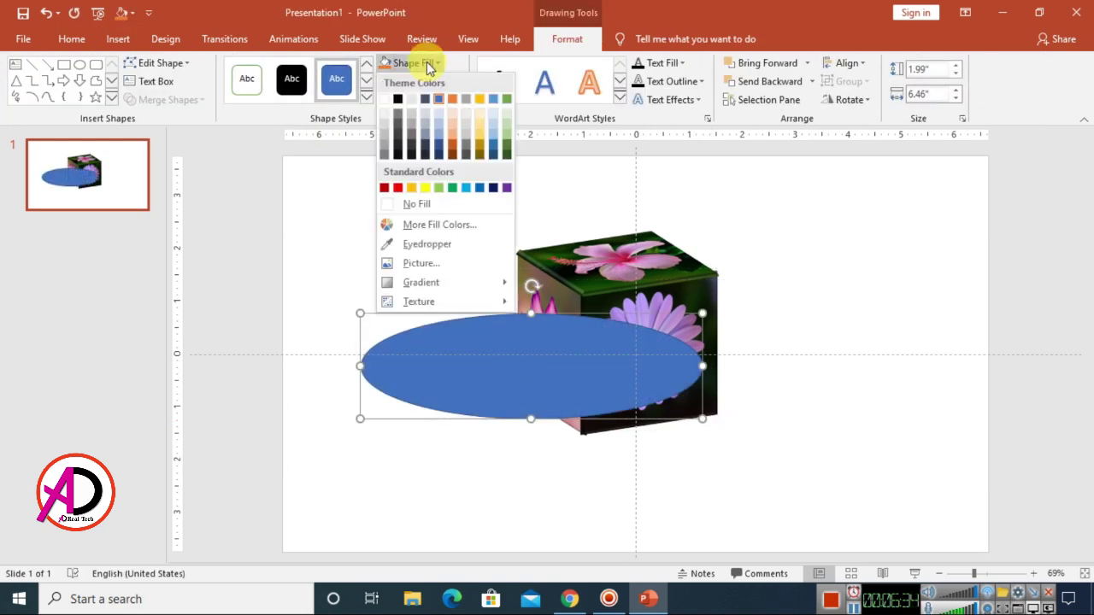
left_click(398, 100)
left_click(424, 82)
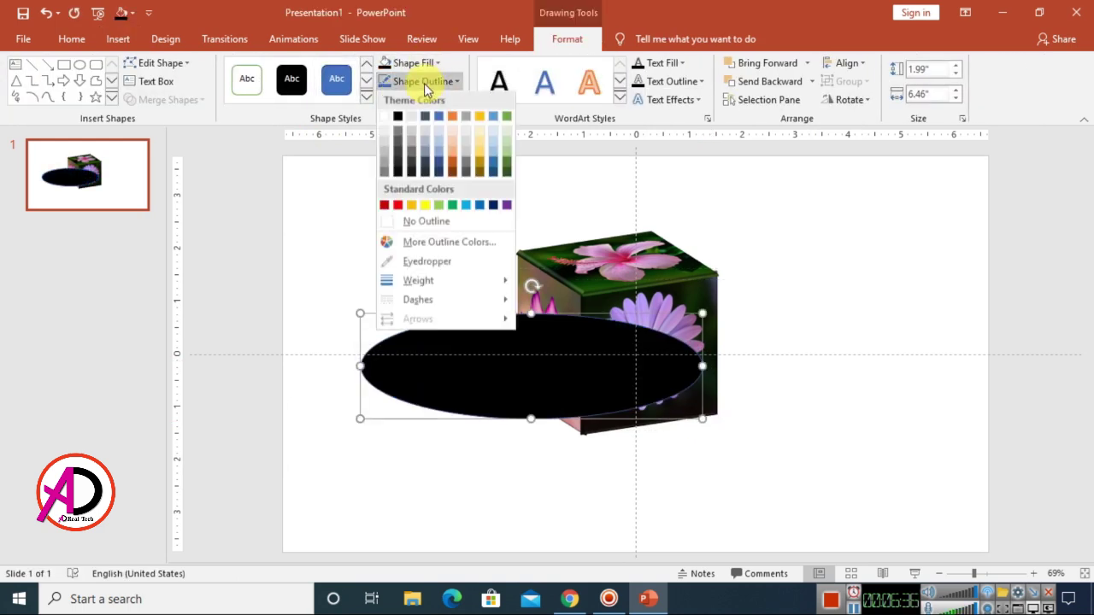
left_click(430, 219)
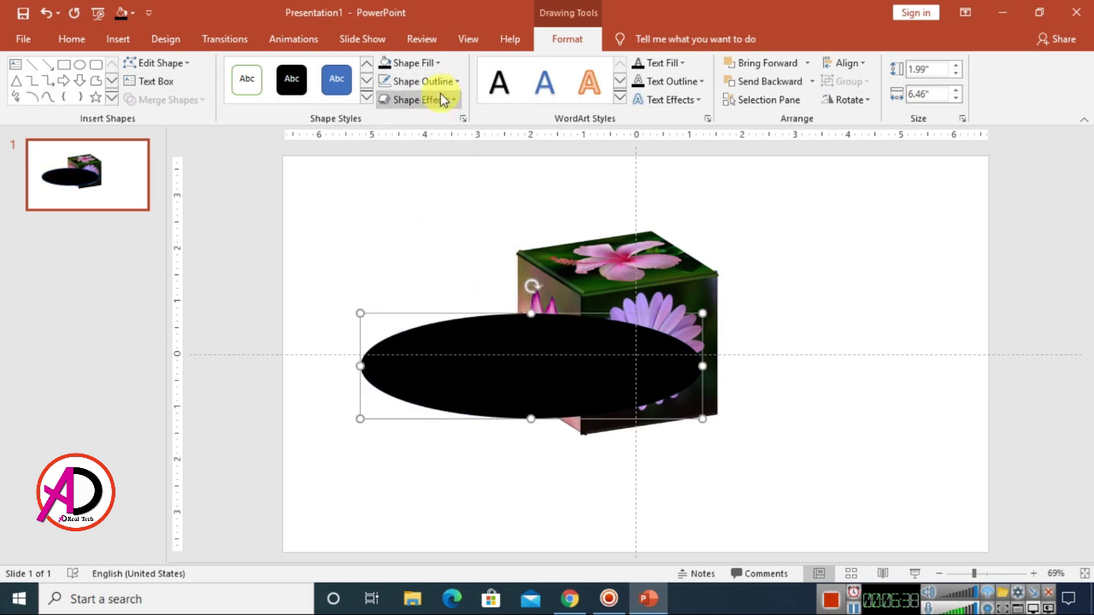
Give the oval 50 Point soft edges and send it behind the cube's base
left_click(451, 98)
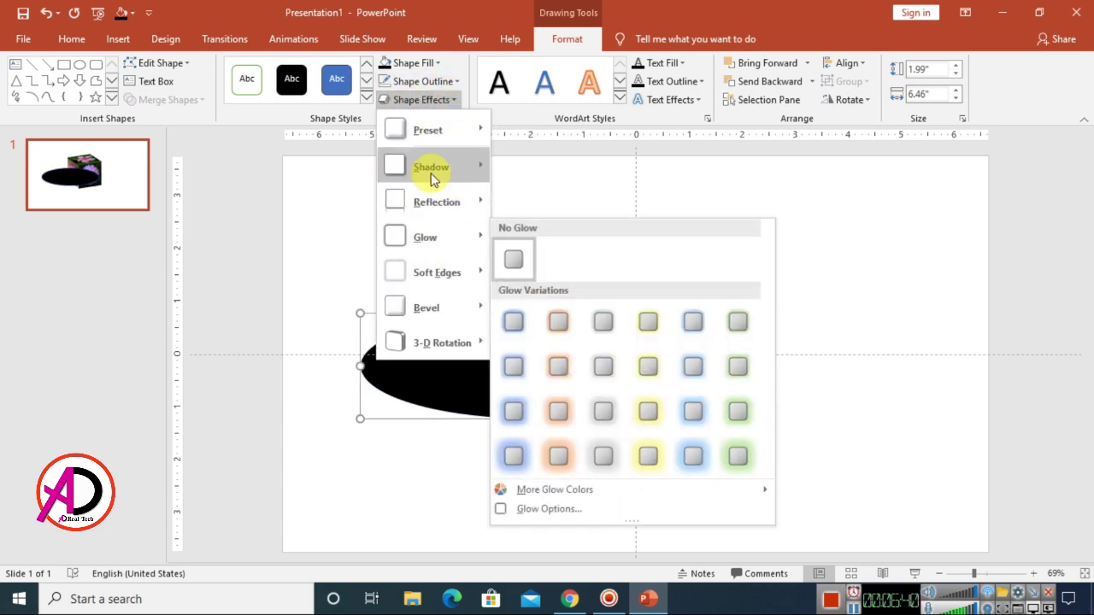
mouse_move(433, 285)
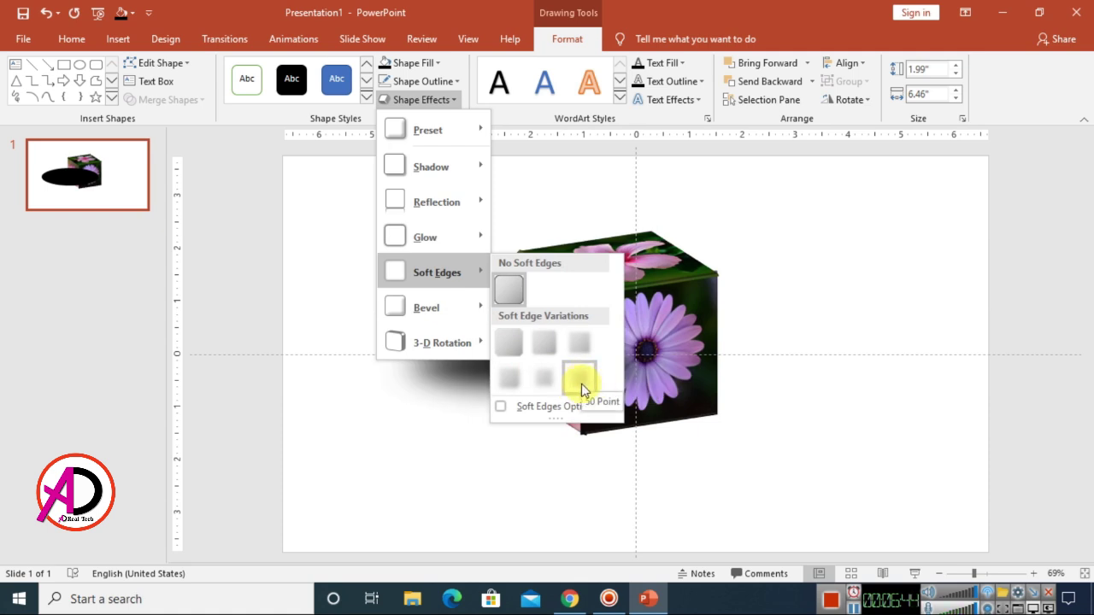
left_click(582, 384)
left_click_drag(577, 390, 602, 422)
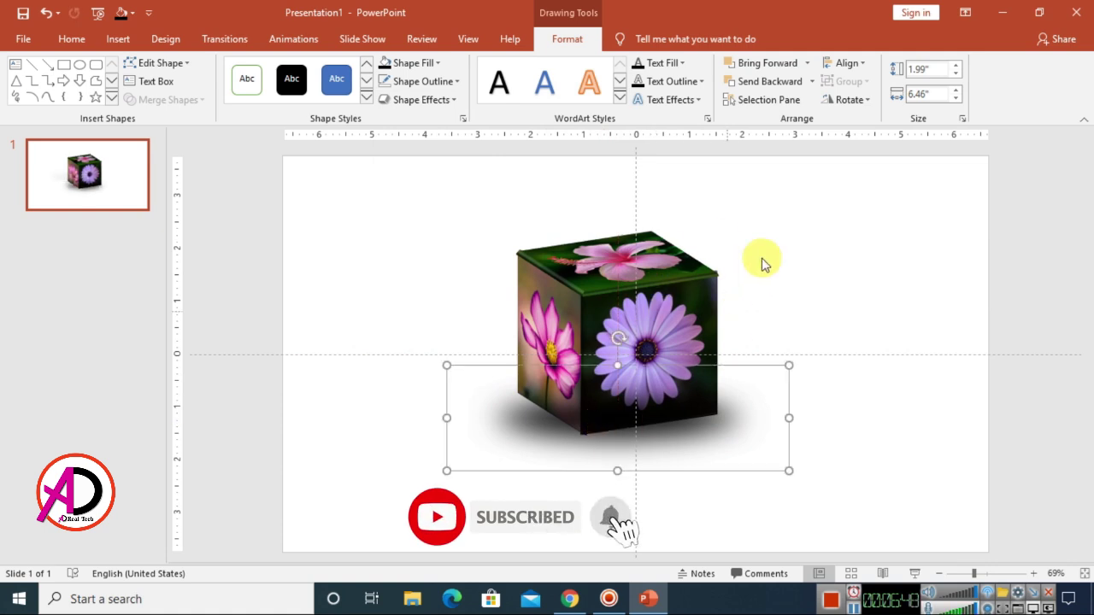
left_click(770, 81)
Make the shadow oval's fill 32% transparent
left_click_drag(708, 430, 708, 421)
right_click(744, 419)
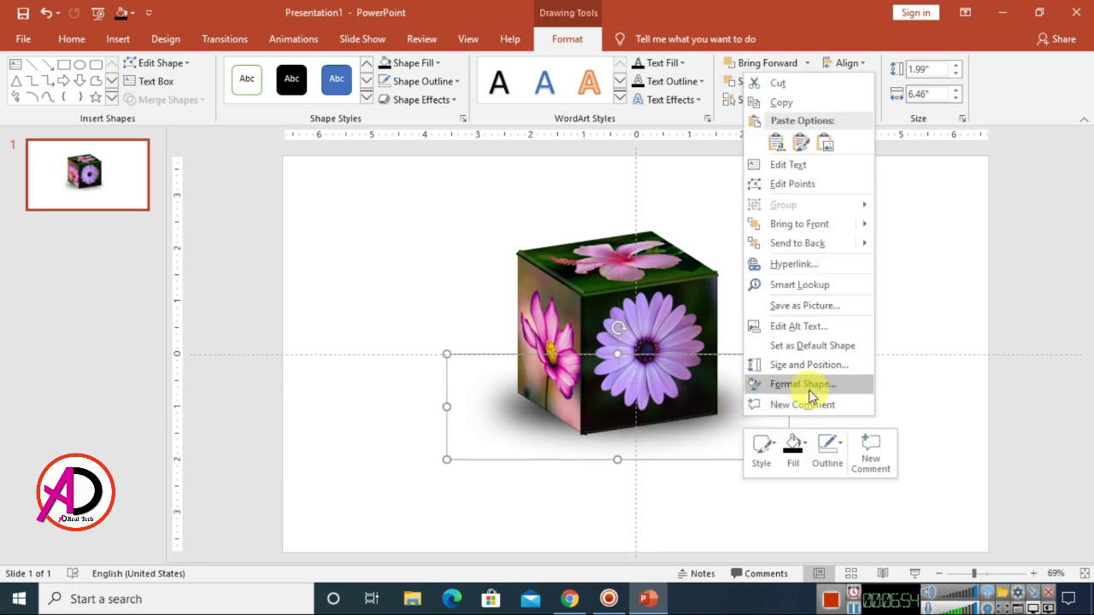
left_click(803, 385)
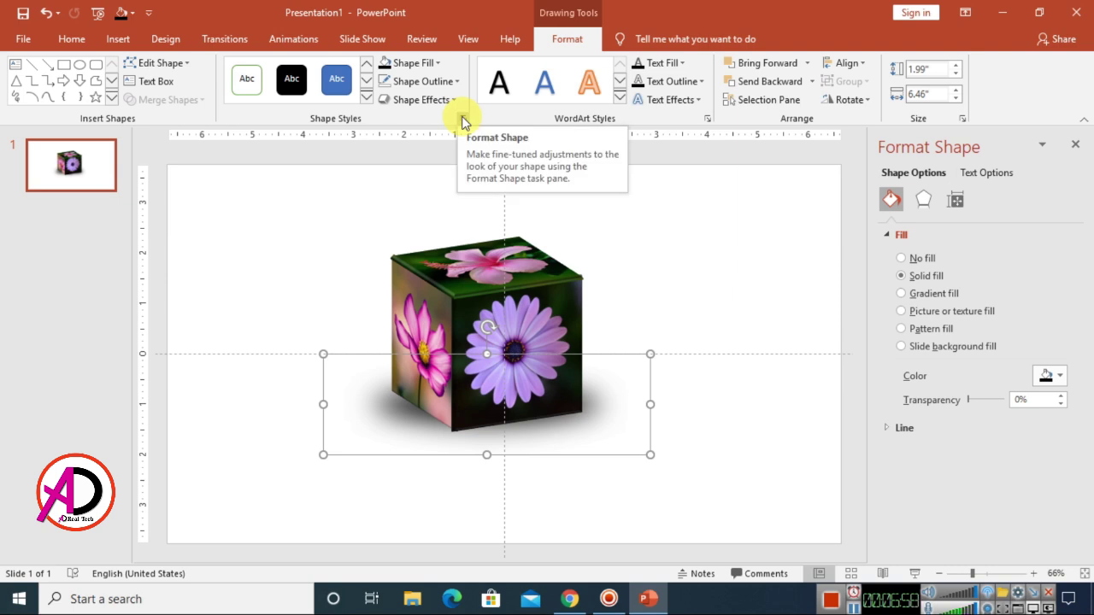
left_click_drag(971, 400, 977, 402)
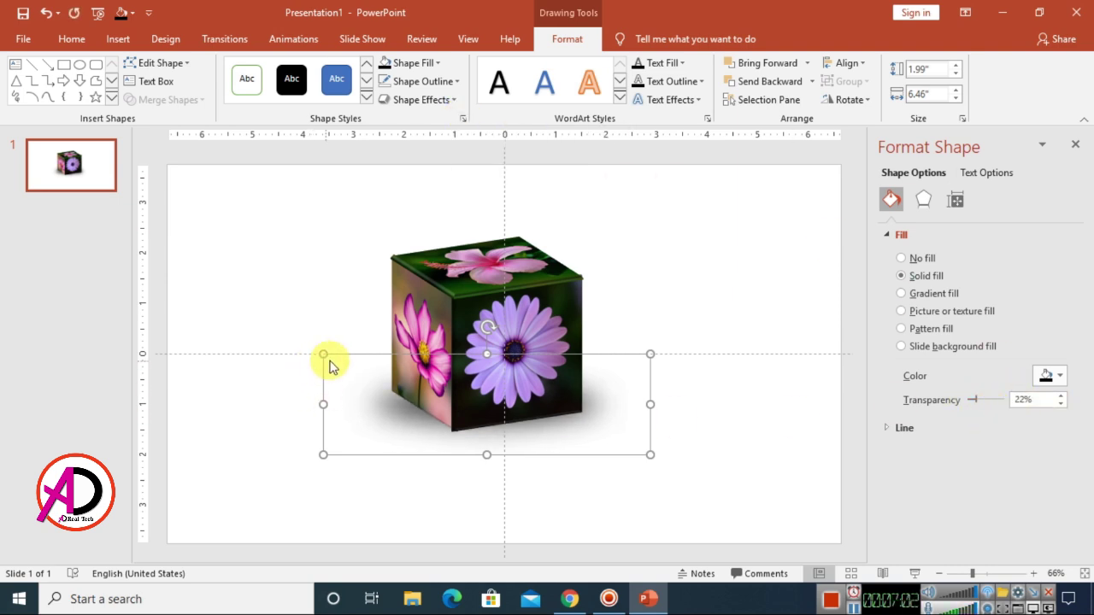
Enlarge the shadow oval to 6.7" by 2.12" beneath the cube
left_click_drag(324, 353, 311, 348)
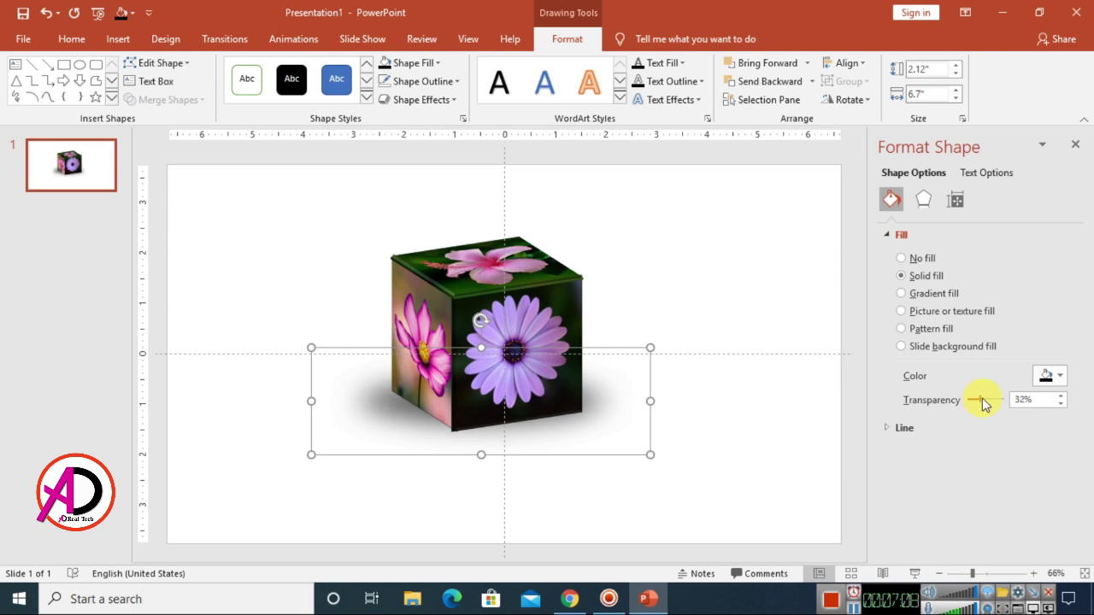
left_click(1076, 145)
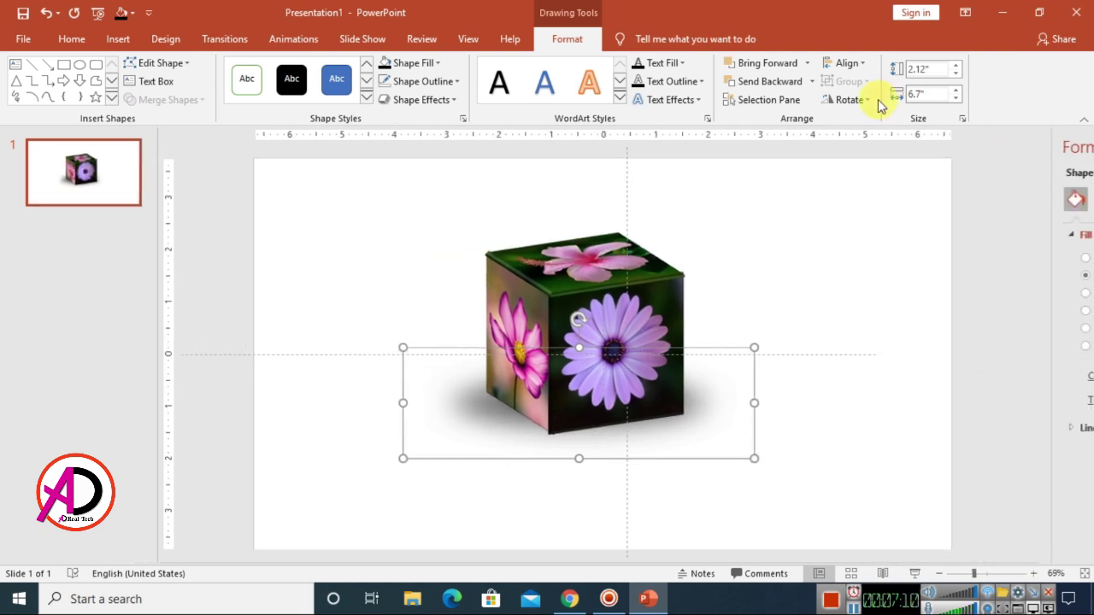
left_click(811, 82)
Send the shadow oval behind the flower cube and deselect it
left_click(765, 120)
left_click(722, 459)
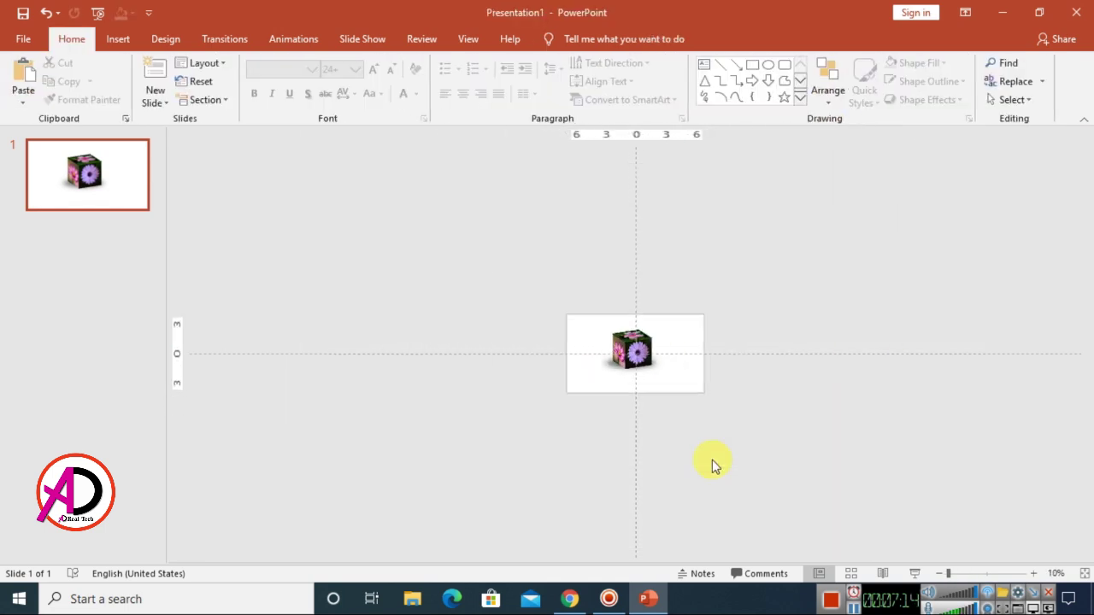